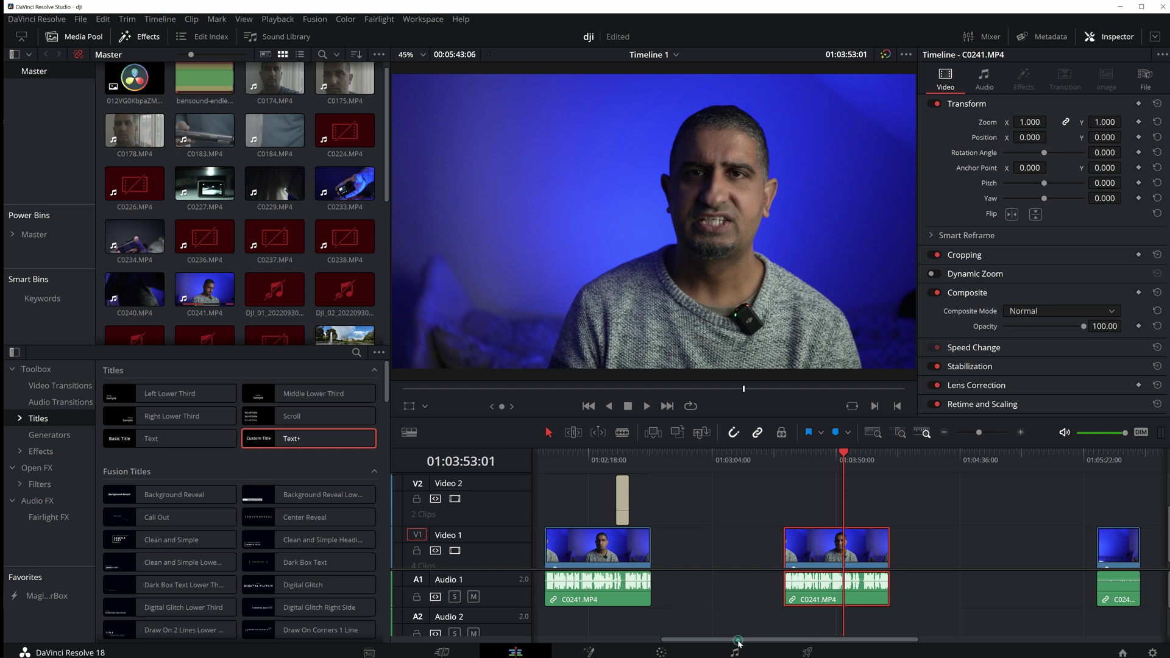
# Position the playhead at 01:03:57:03 in the C0241.MP4 clip, where the raised hand is about to swipe.
pyautogui.moveTo(739, 641); pyautogui.dragTo(772, 639)
pyautogui.moveTo(797, 454); pyautogui.dragTo(794, 455)
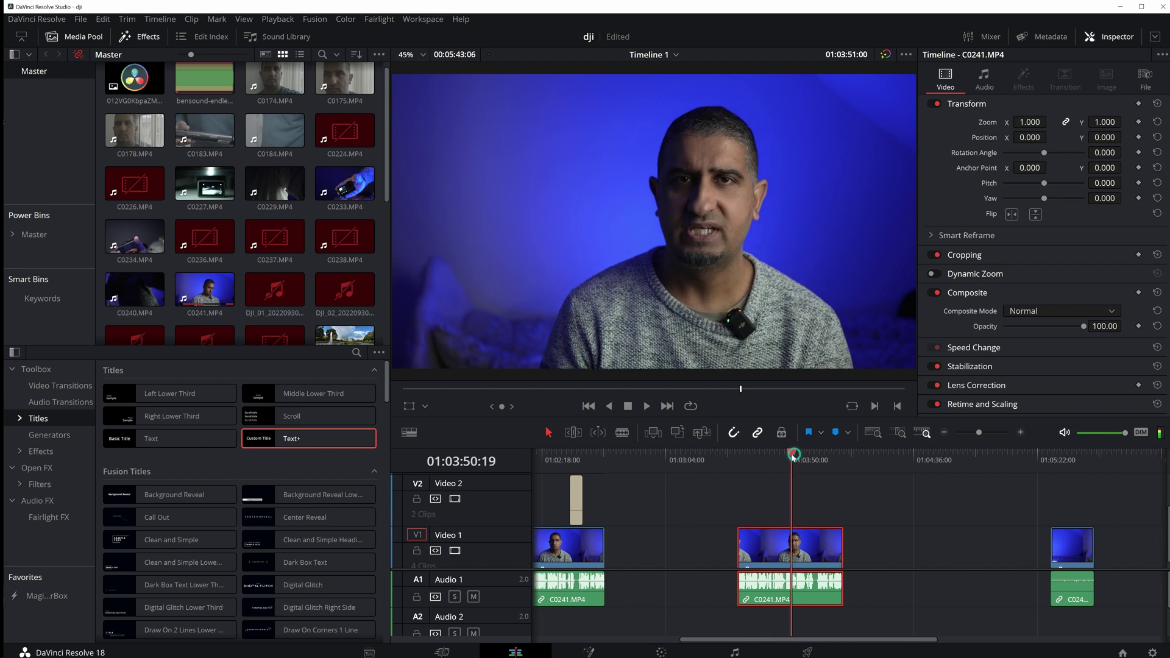
pyautogui.click(774, 454)
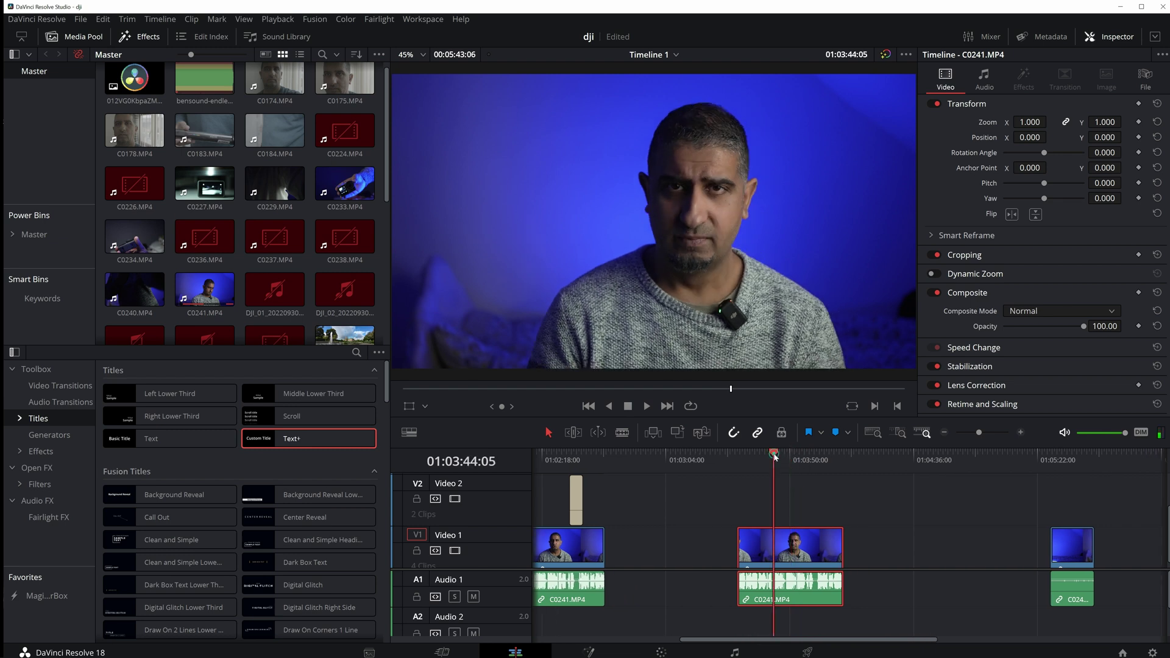
pyautogui.moveTo(773, 453); pyautogui.dragTo(809, 458)
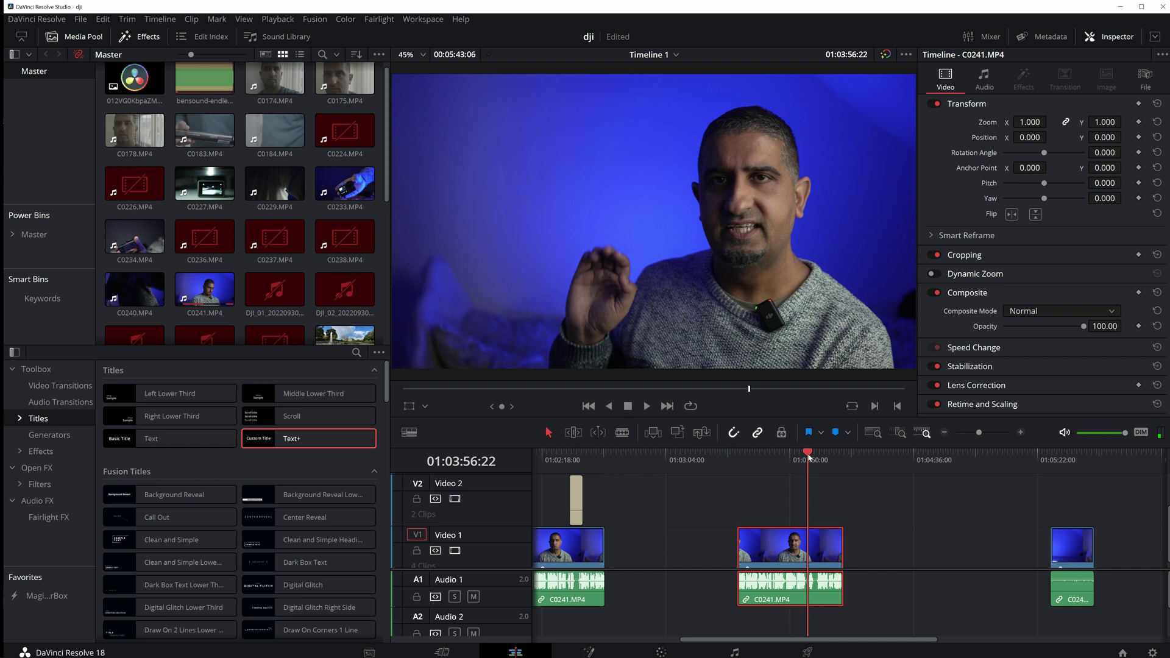
pyautogui.moveTo(809, 457); pyautogui.dragTo(810, 457)
# Place a basic Text title on Video 2 at the playhead and replace its wording with "SWIPE" and "TEXT" on two lines.
pyautogui.moveTo(794, 529)
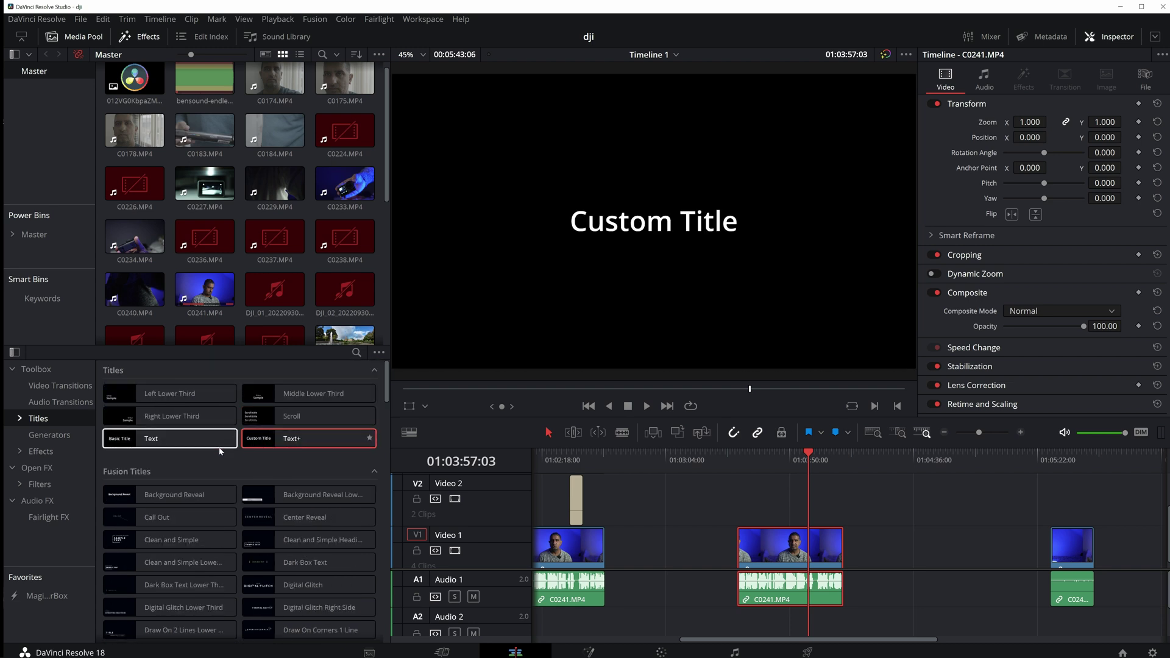
pyautogui.moveTo(197, 439); pyautogui.dragTo(836, 500)
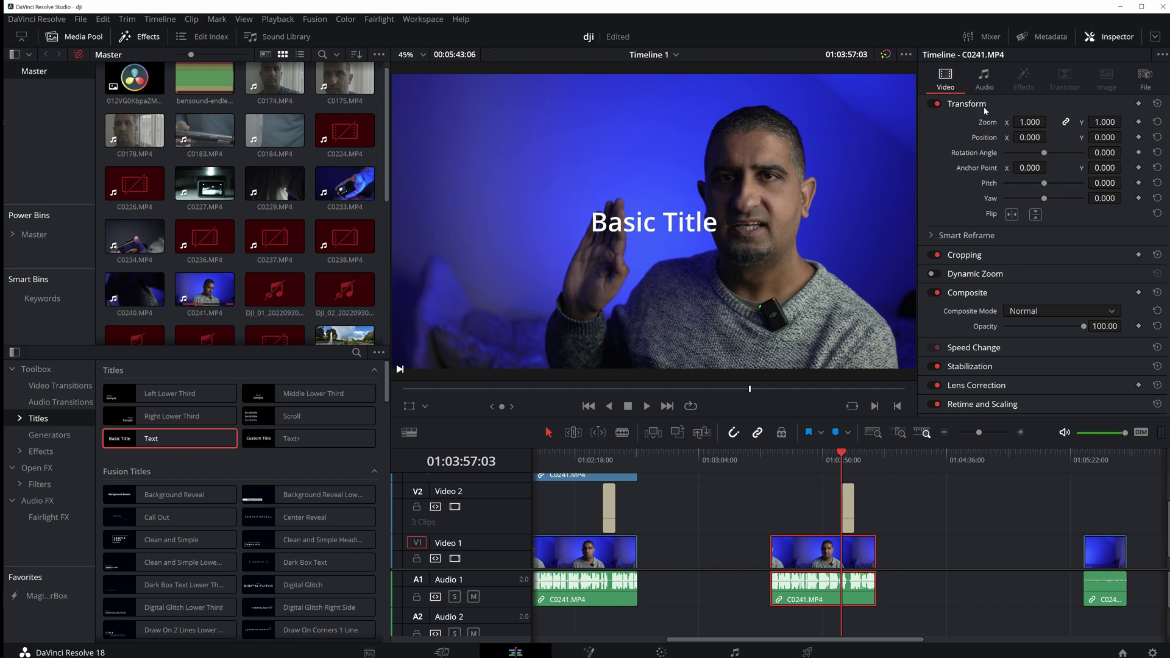
pyautogui.click(847, 506)
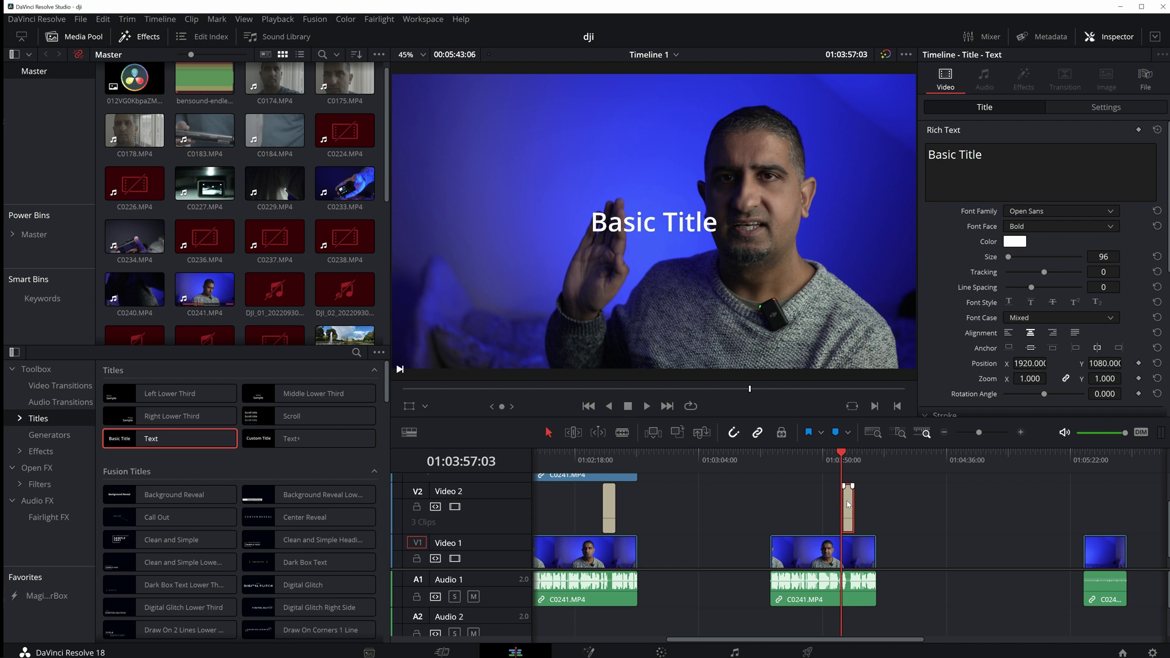
pyautogui.moveTo(986, 156); pyautogui.dragTo(923, 161)
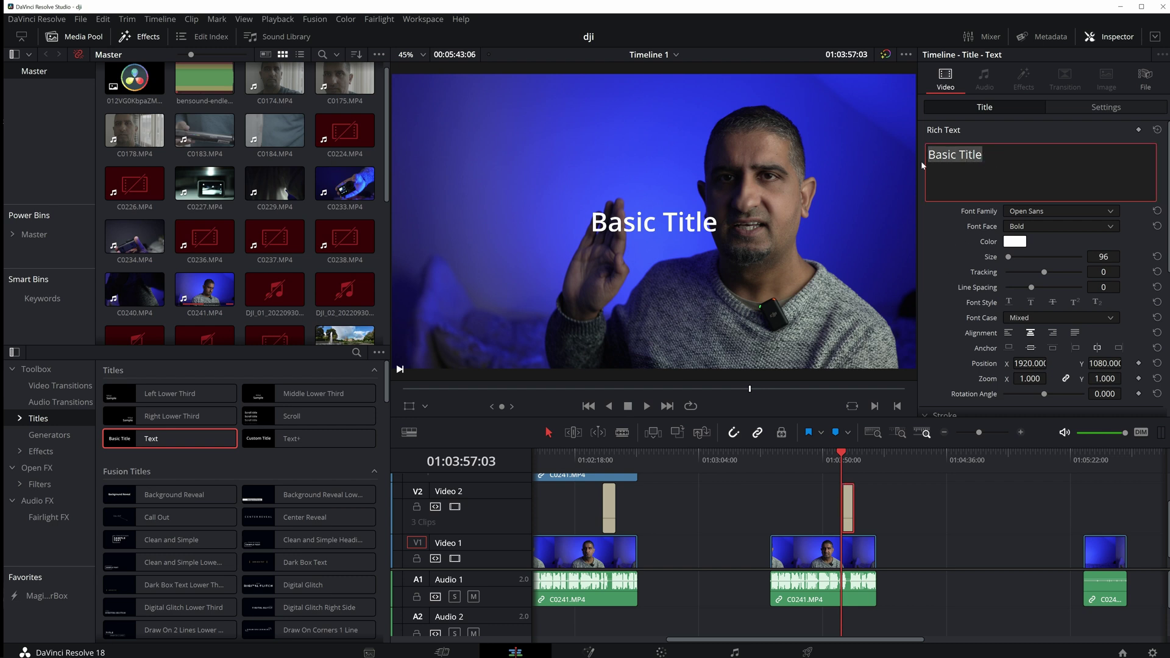
pyautogui.write('SWIPE')
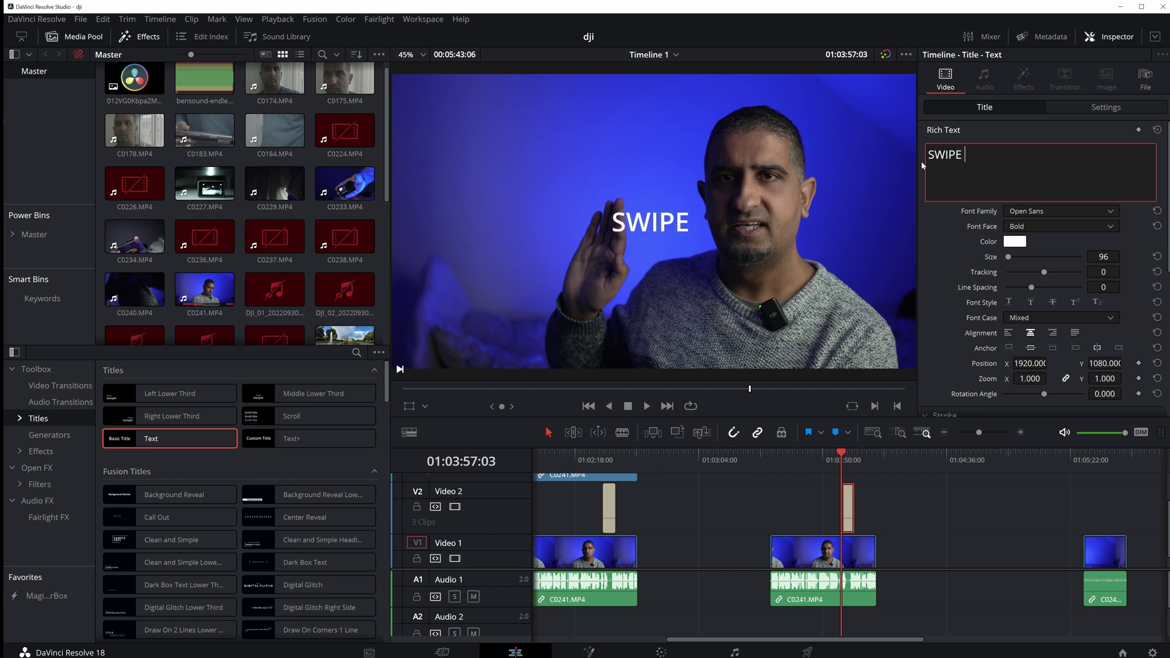
pyautogui.press('Return')
pyautogui.write('TEXT')
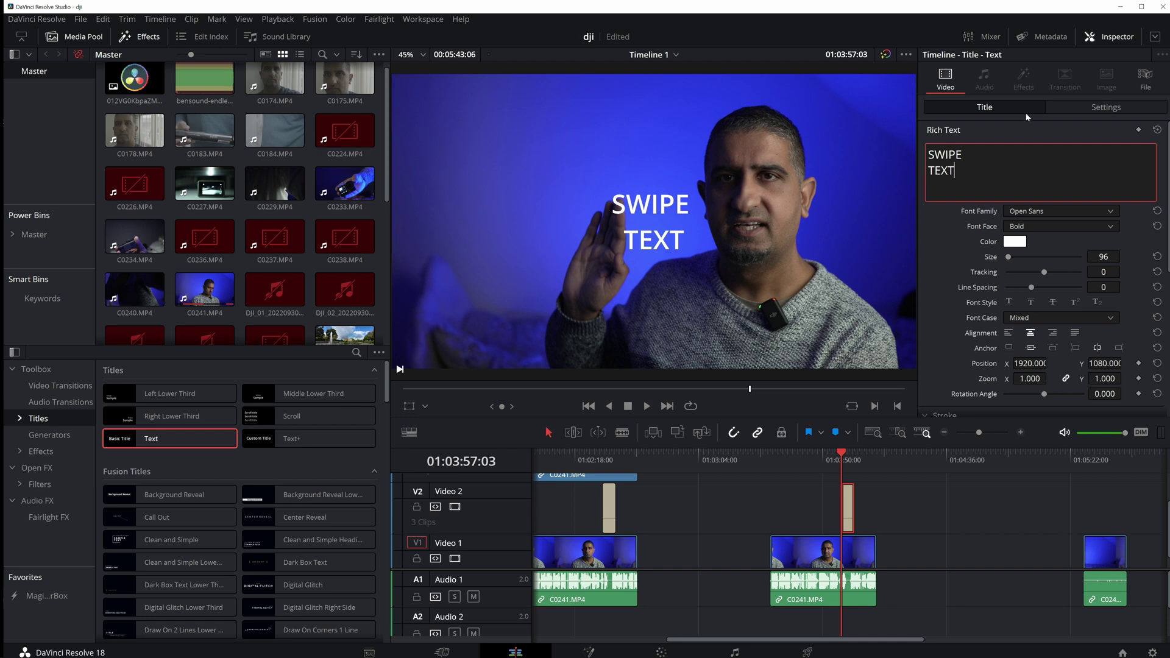
# Set the title's transform position to X -926 and Y -100, beside the raised hand.
pyautogui.click(1106, 107)
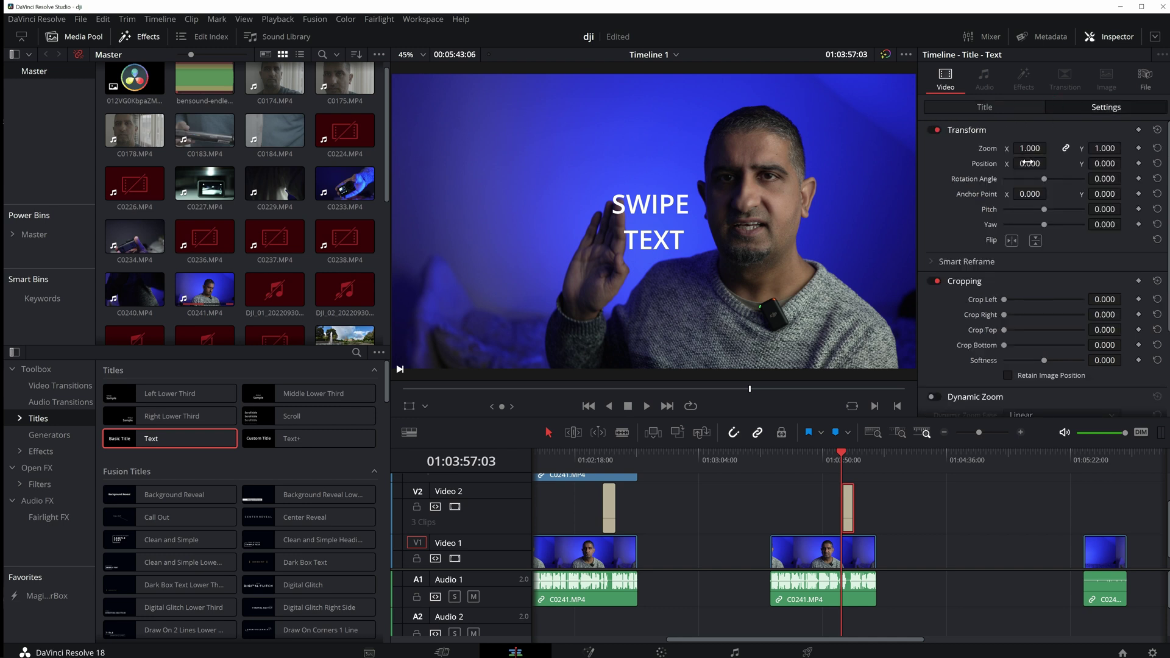
pyautogui.moveTo(1028, 160)
pyautogui.mouseDown()
pyautogui.moveTo(1043, 164)
pyautogui.moveTo(1035, 169)
pyautogui.mouseUp()
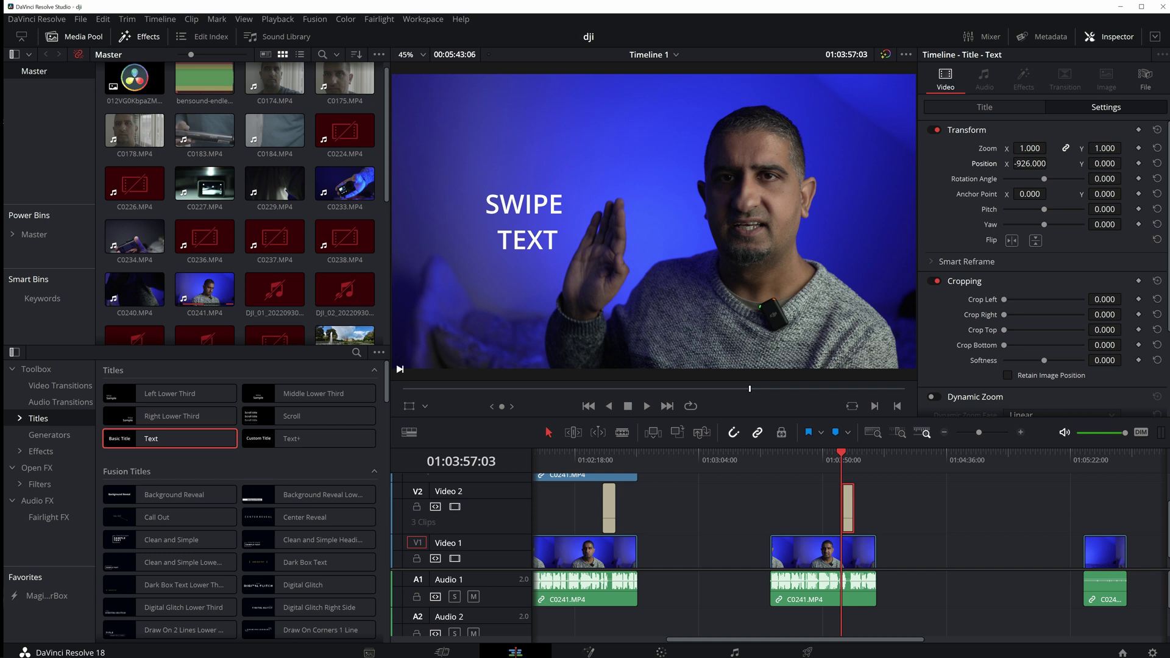
pyautogui.moveTo(1105, 163); pyautogui.dragTo(1097, 164)
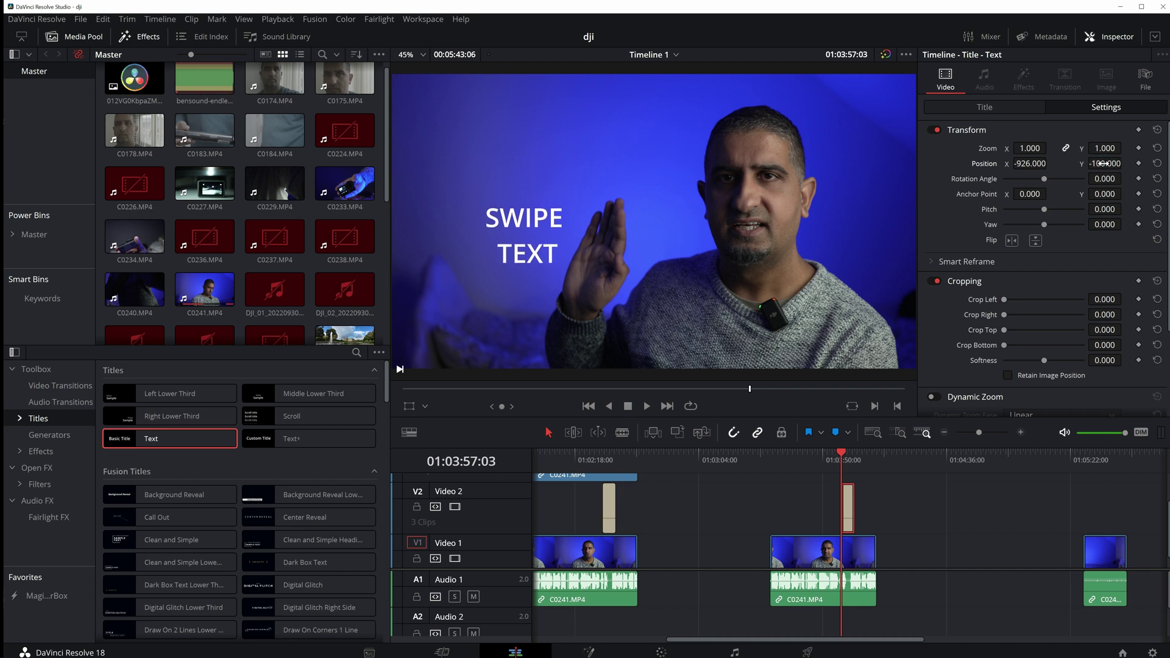
# Duplicate the C0241.MP4 clip from Video 1 onto Video 3, directly above the title.
pyautogui.scroll(2, 854, 567)
pyautogui.scroll(-2, 854, 565)
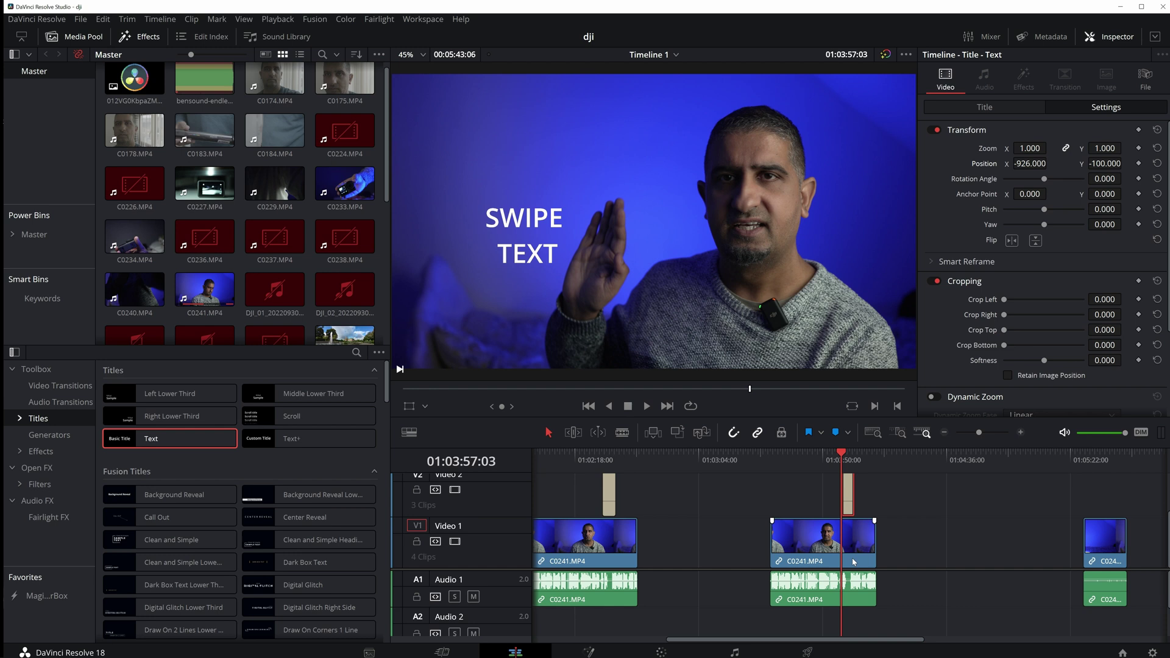
pyautogui.click(820, 548)
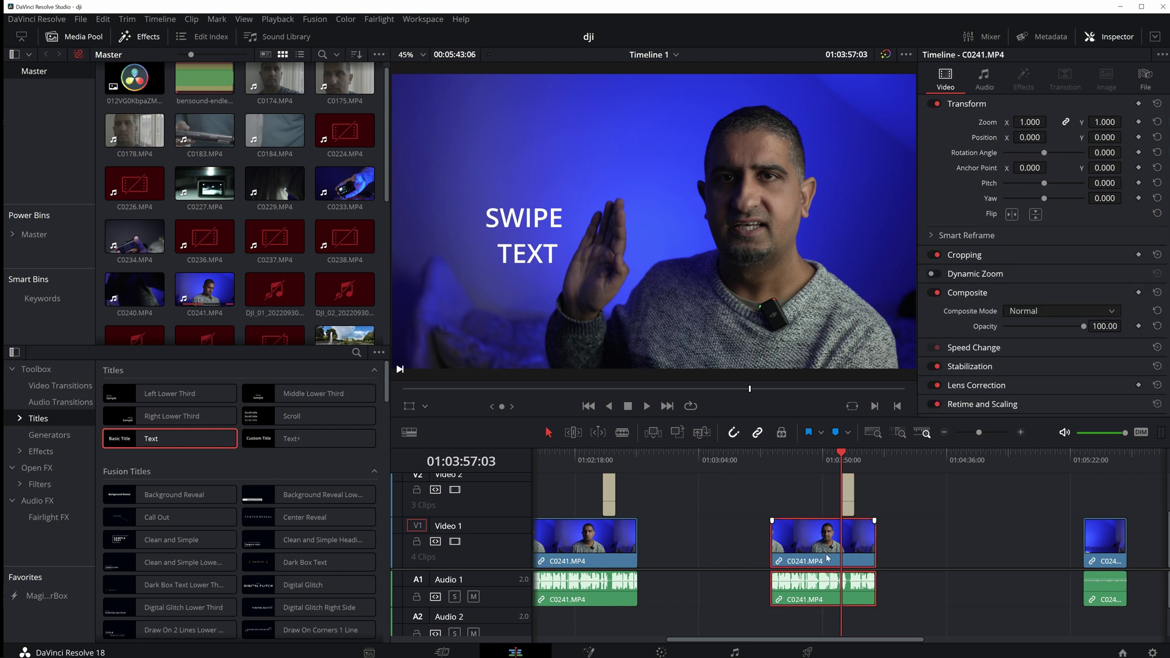
pyautogui.moveTo(827, 559)
pyautogui.mouseDown()
pyautogui.moveTo(825, 488)
pyautogui.moveTo(834, 564)
pyautogui.mouseUp()
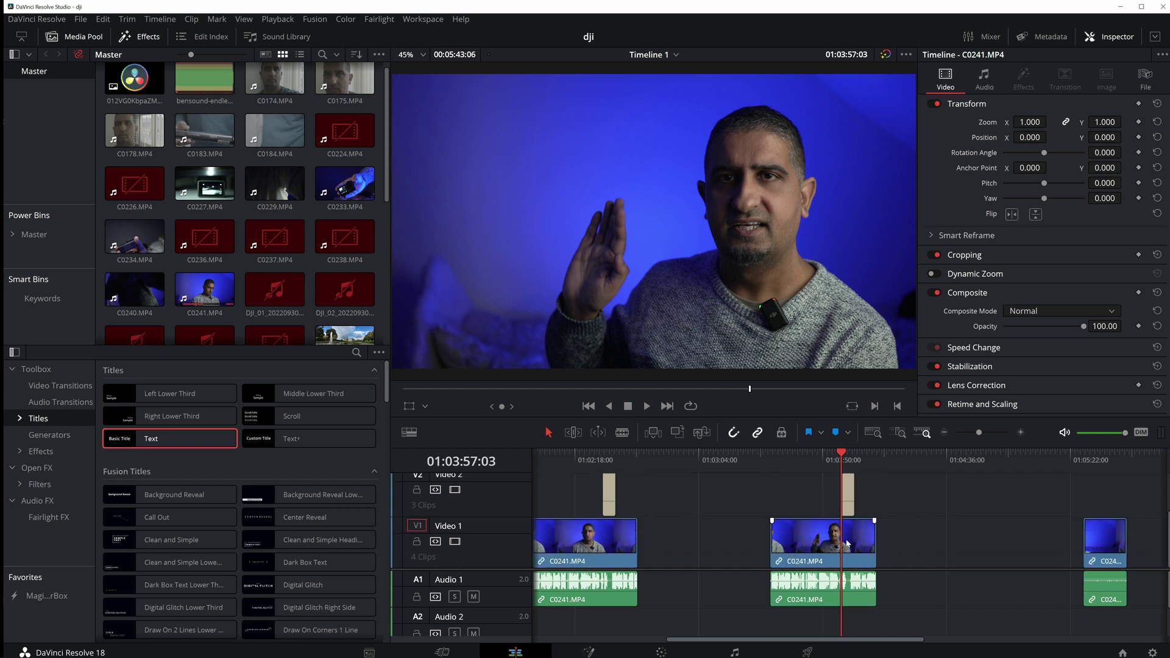
pyautogui.scroll(2, 853, 501)
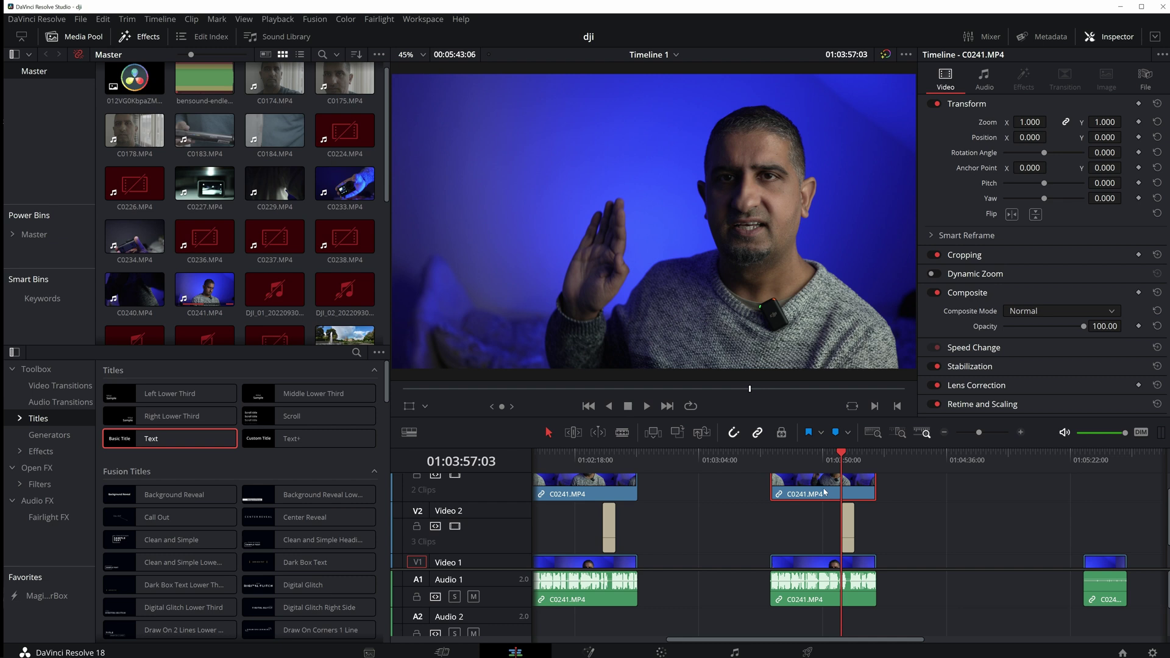
# On the Color page, add an alpha output for the duplicated clip and connect node 01's alpha to it.
pyautogui.click(663, 652)
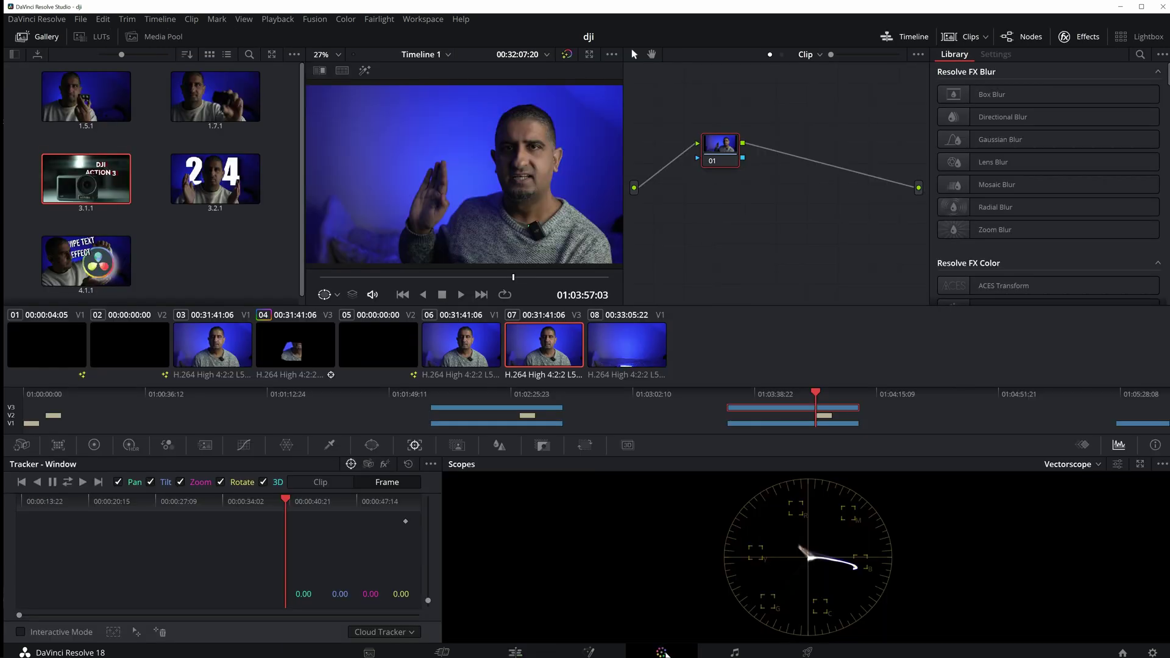
pyautogui.rightClick(846, 215)
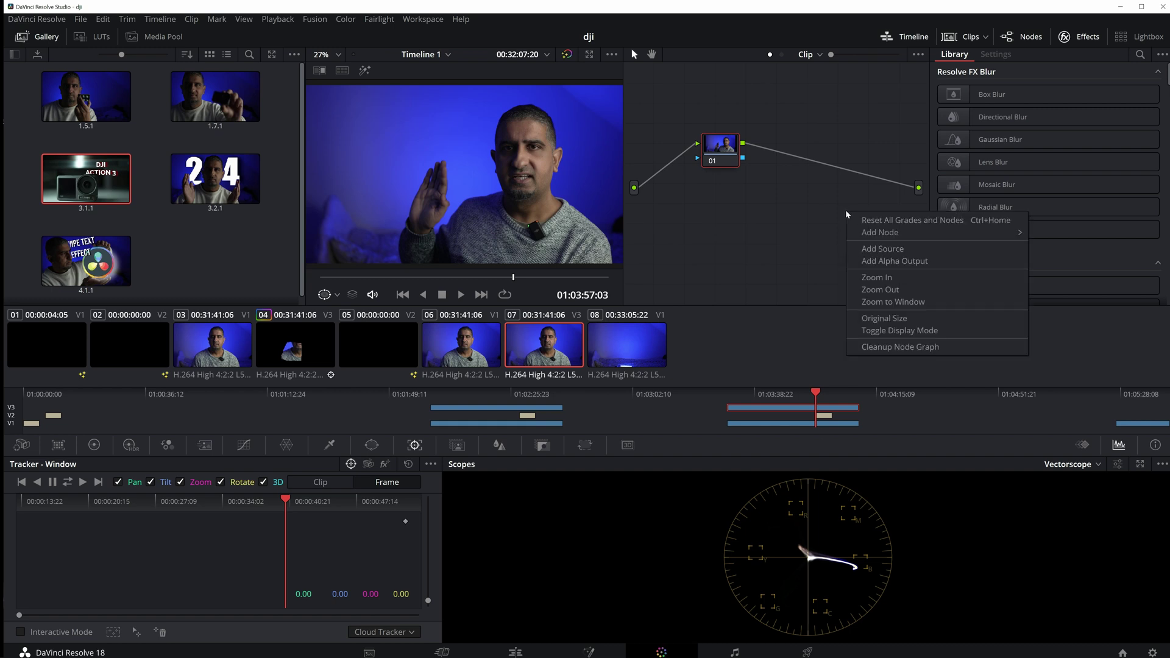
pyautogui.click(893, 261)
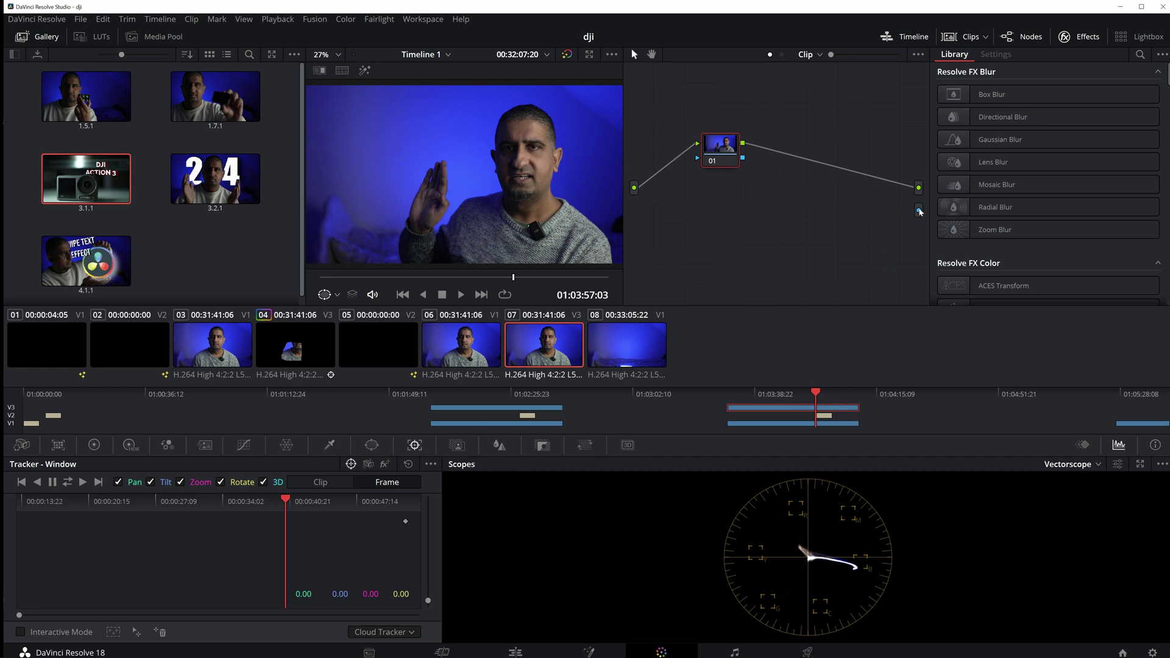
pyautogui.moveTo(919, 209); pyautogui.dragTo(743, 159)
# With the tracker in Clip mode, draw a closed Curve window along the outer edge of the raised hand and across to the face.
pyautogui.click(322, 483)
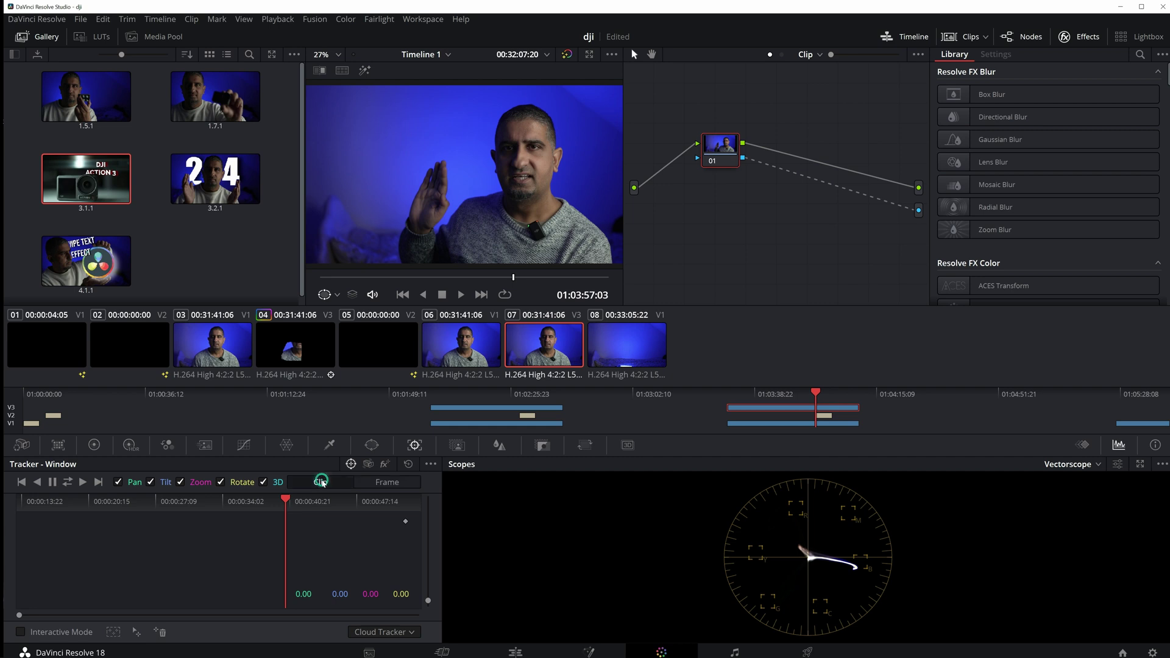
pyautogui.click(373, 446)
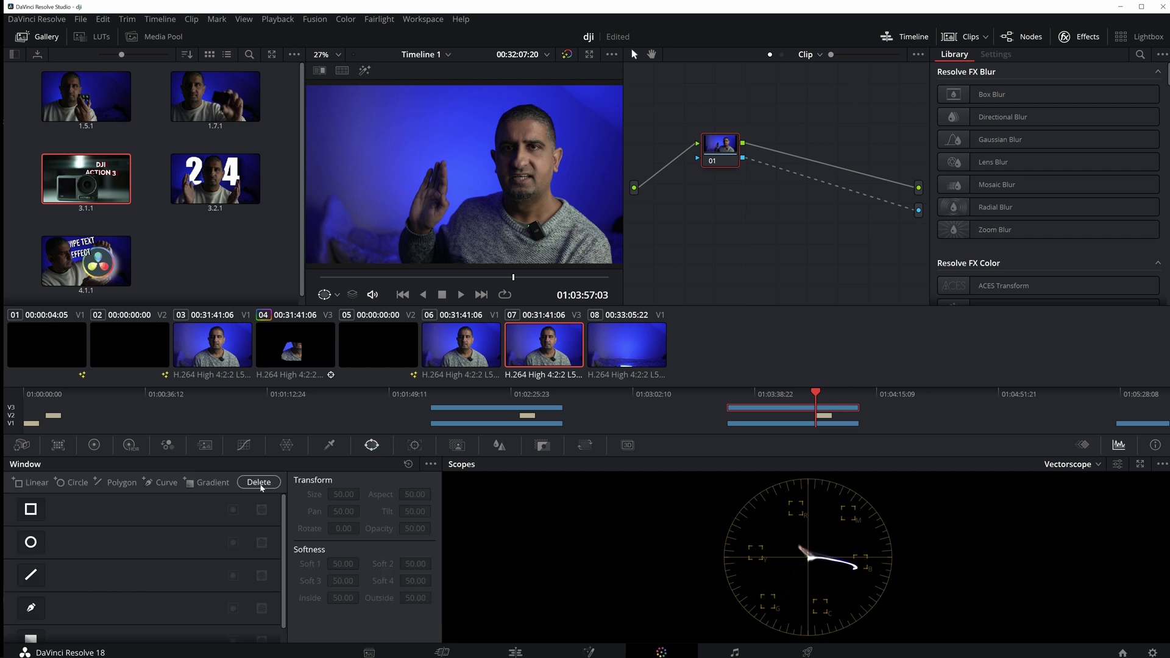
pyautogui.click(32, 608)
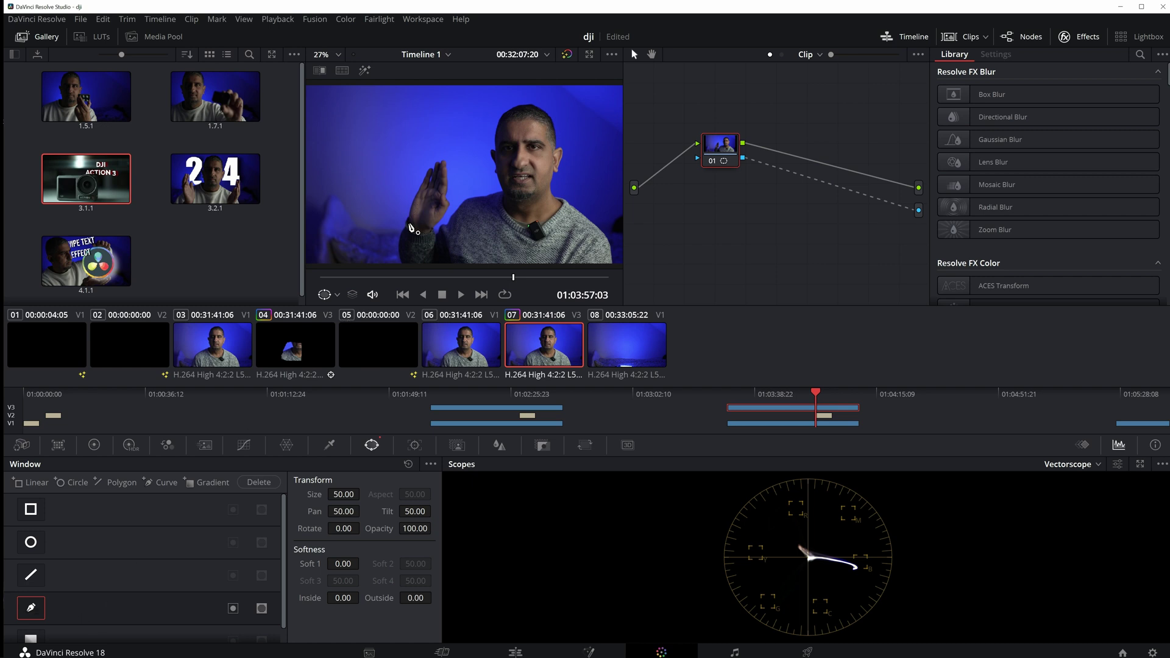
pyautogui.moveTo(409, 220)
pyautogui.mouseDown()
pyautogui.moveTo(446, 163)
pyautogui.moveTo(493, 166)
pyautogui.mouseUp()
pyautogui.click(492, 191)
pyautogui.click(492, 227)
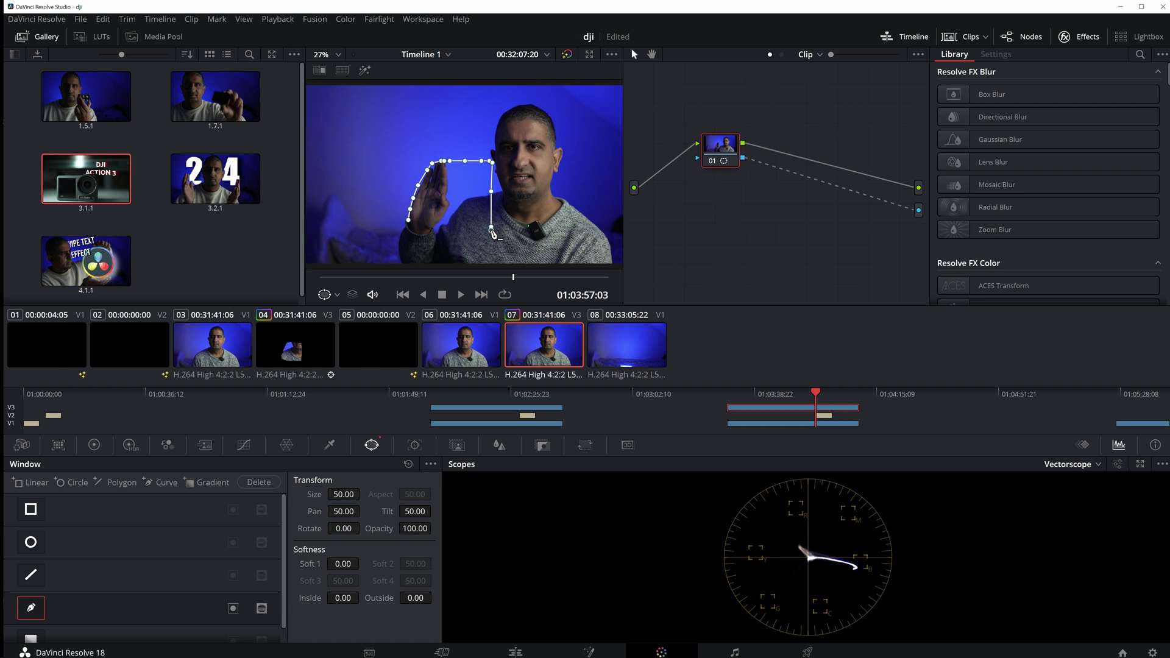
pyautogui.click(412, 232)
pyautogui.click(410, 221)
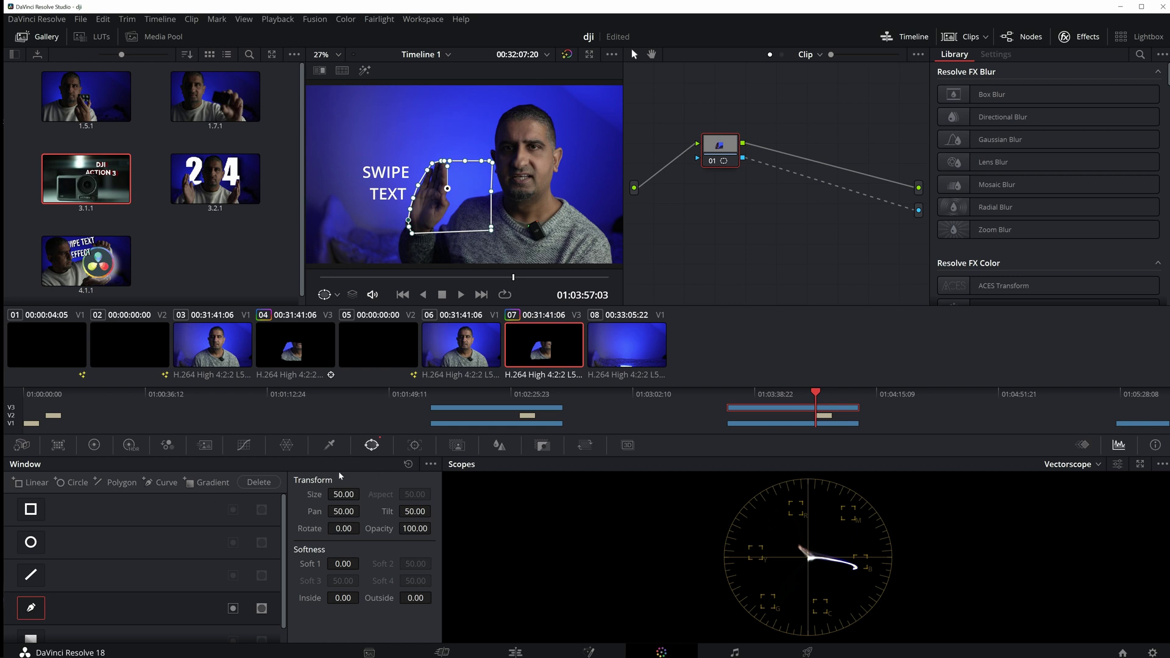
# Switch the window tracker to Frame mode and track the mask forward one frame at a time to 01:03:57:06.
pyautogui.click(416, 446)
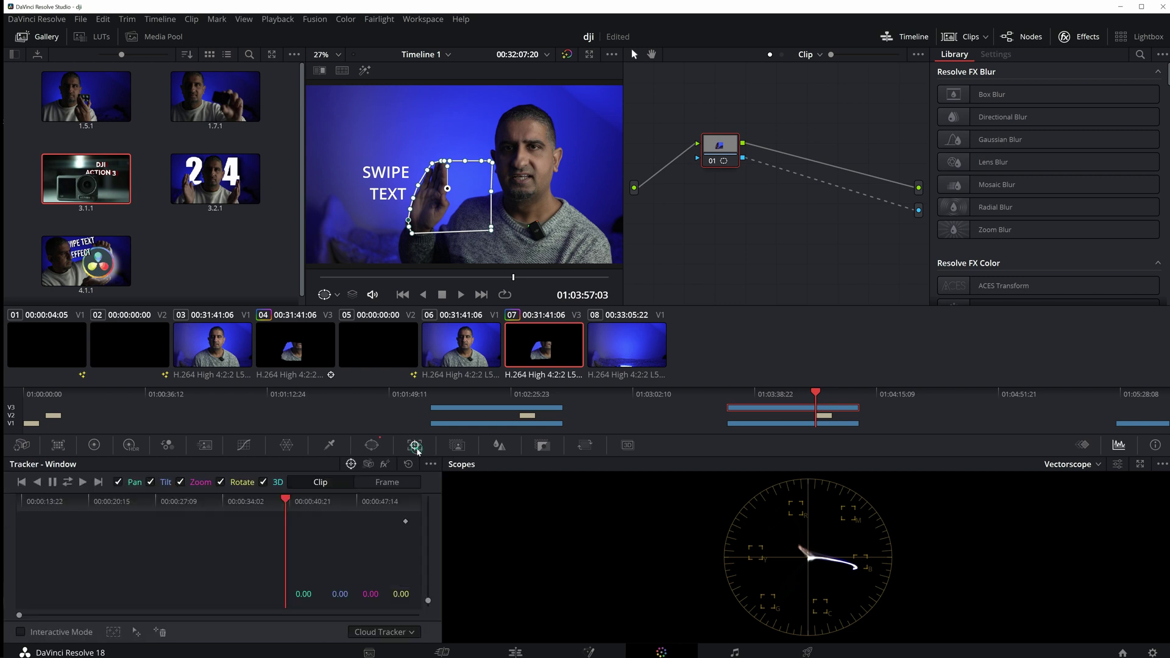
pyautogui.click(391, 486)
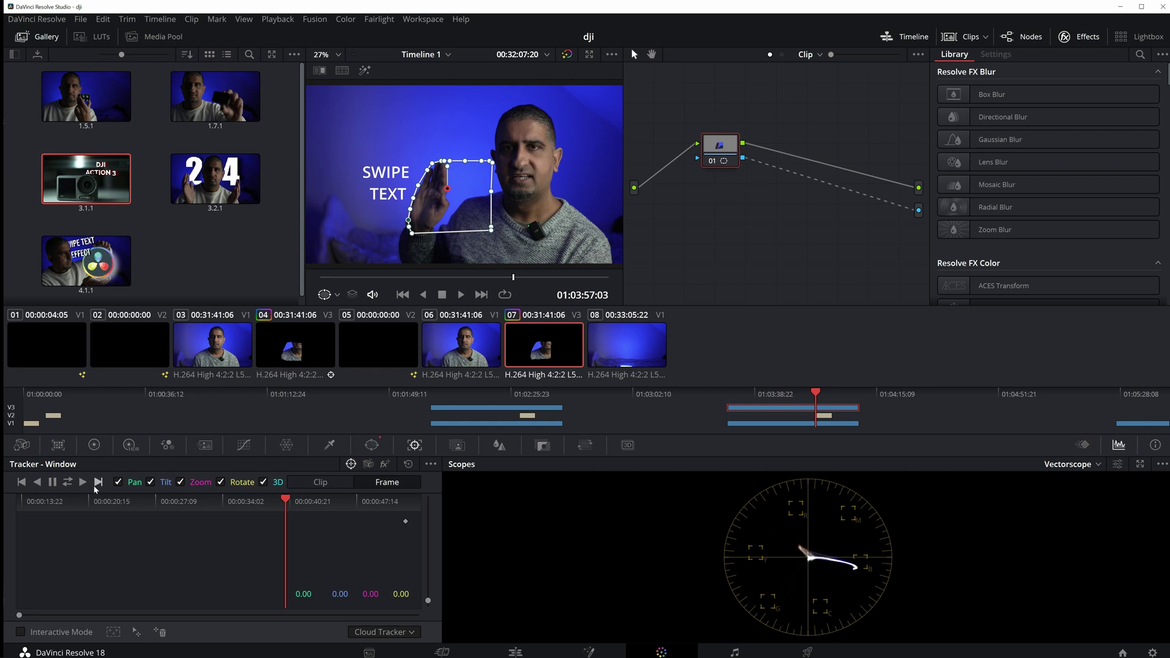
pyautogui.click(99, 484)
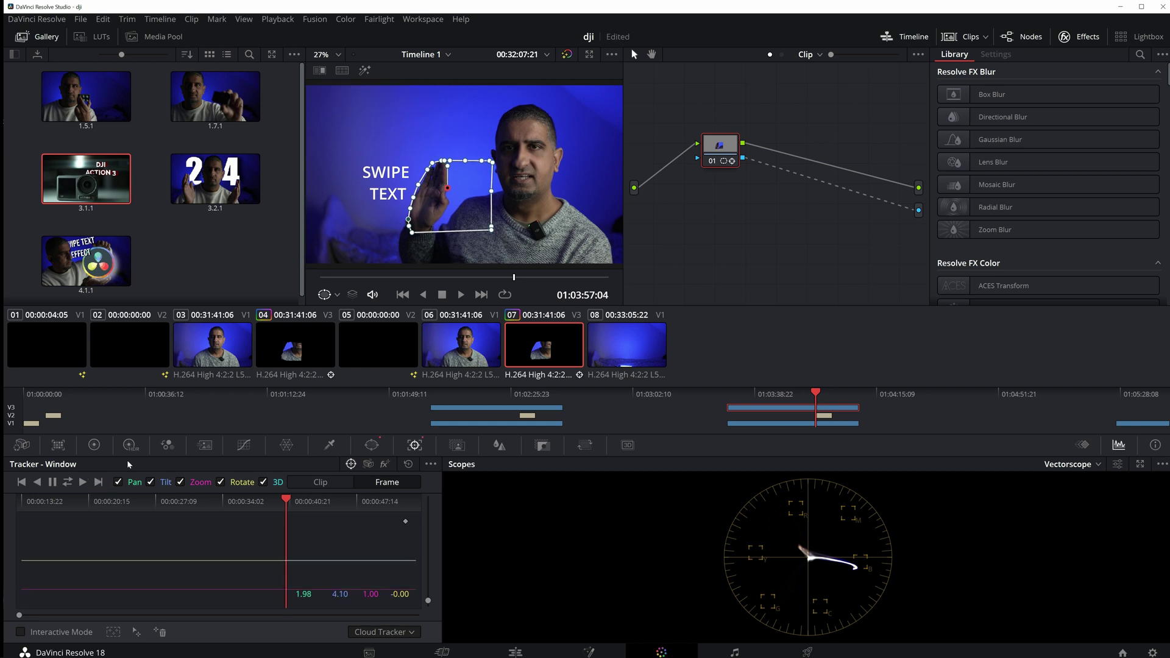
pyautogui.click(100, 483)
pyautogui.click(99, 483)
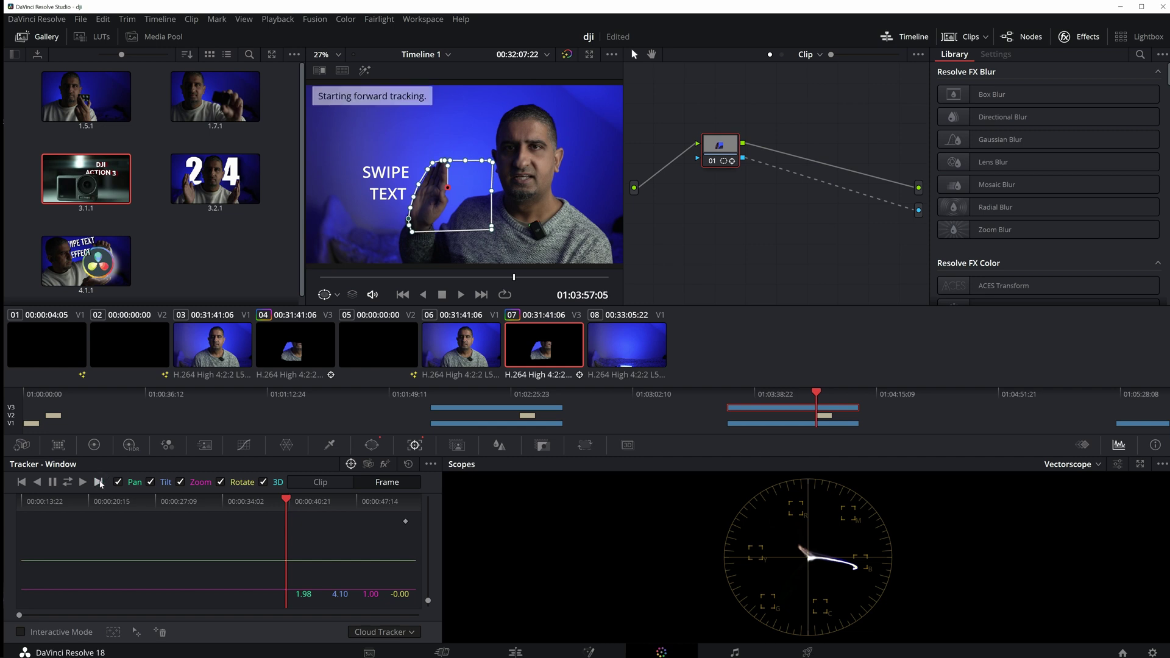
pyautogui.click(99, 483)
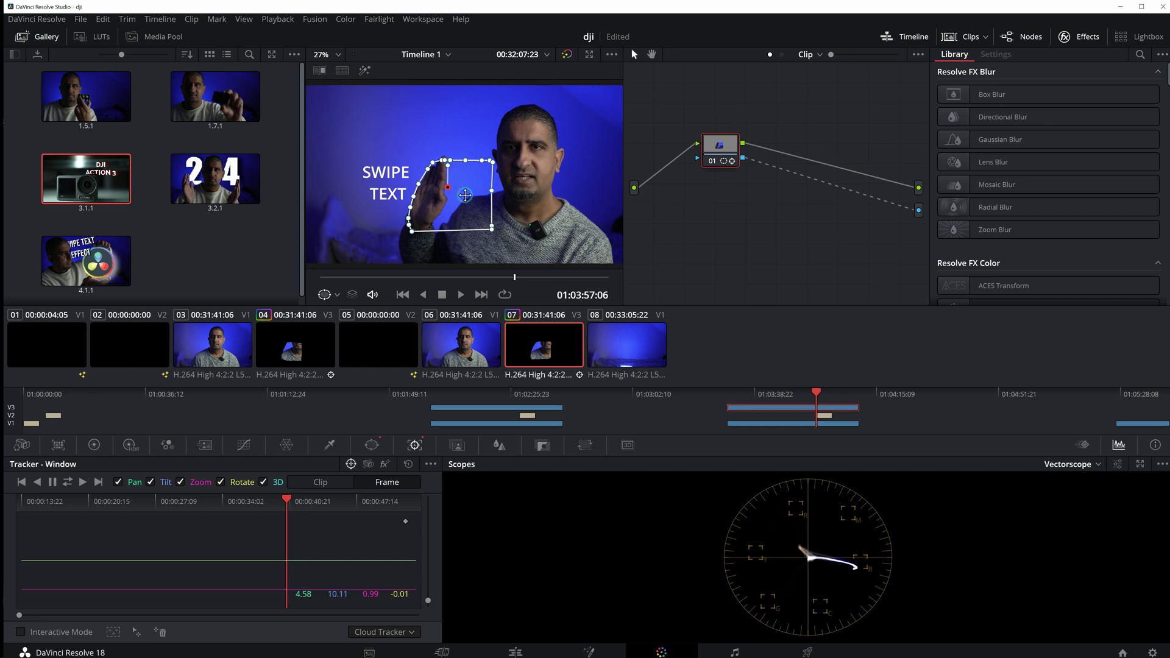
# Realign the mask with the hand at 01:03:57:06 and track it forward frame by frame to 01:03:57:08.
pyautogui.moveTo(465, 195); pyautogui.dragTo(464, 193)
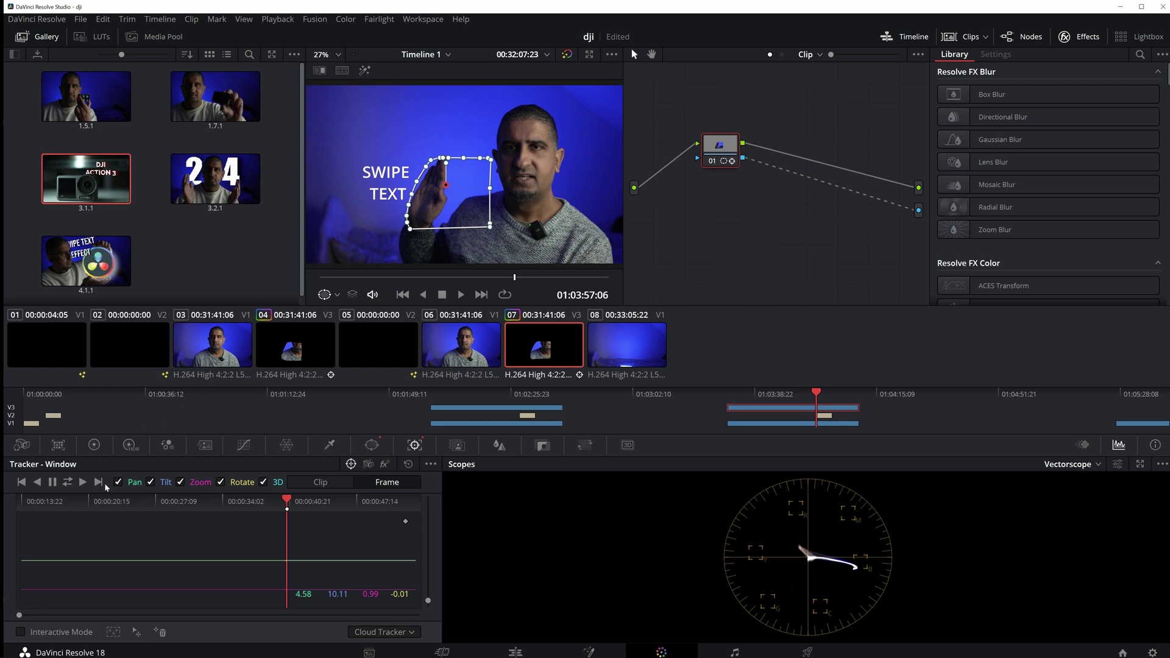
pyautogui.click(100, 485)
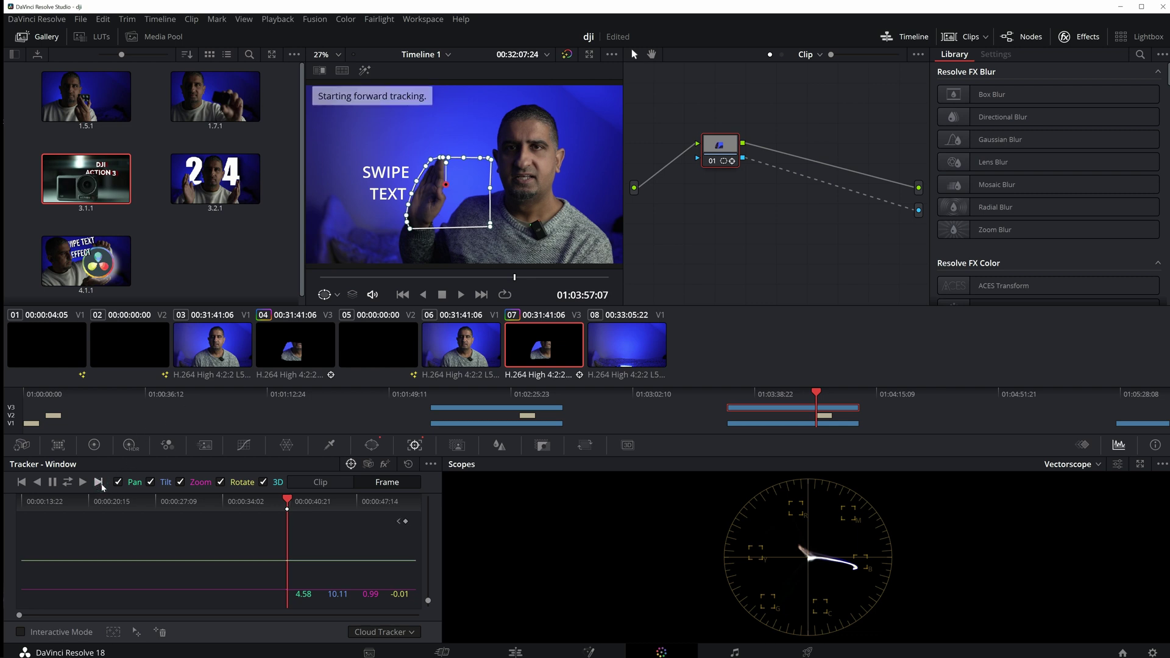
pyautogui.click(100, 484)
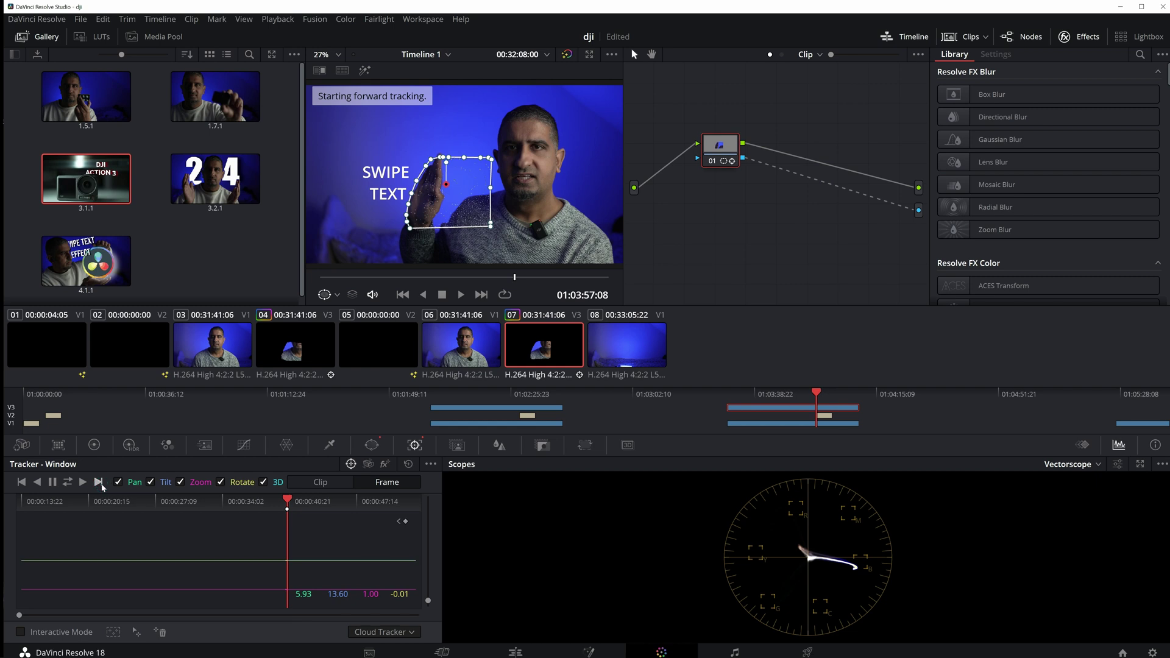
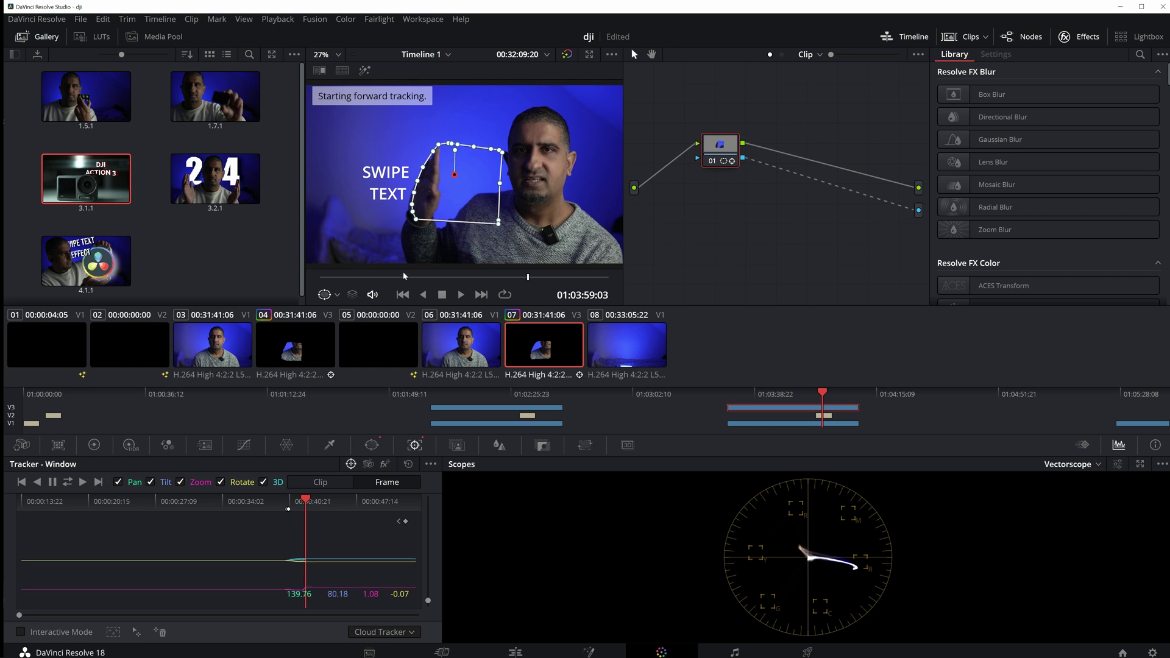
# Shift the mask onto the hand's outer edge at each frame from 01:03:59:03, tracking forward one frame at a time to 01:03:59:06.
pyautogui.moveTo(457, 199); pyautogui.dragTo(453, 200)
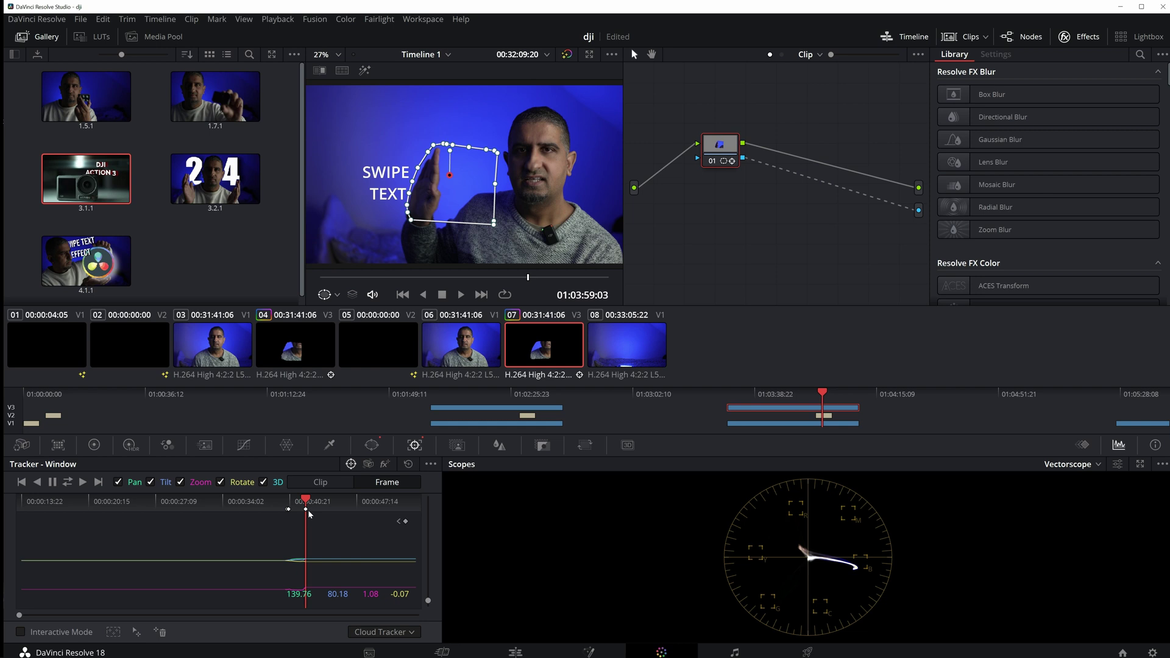
pyautogui.click(97, 482)
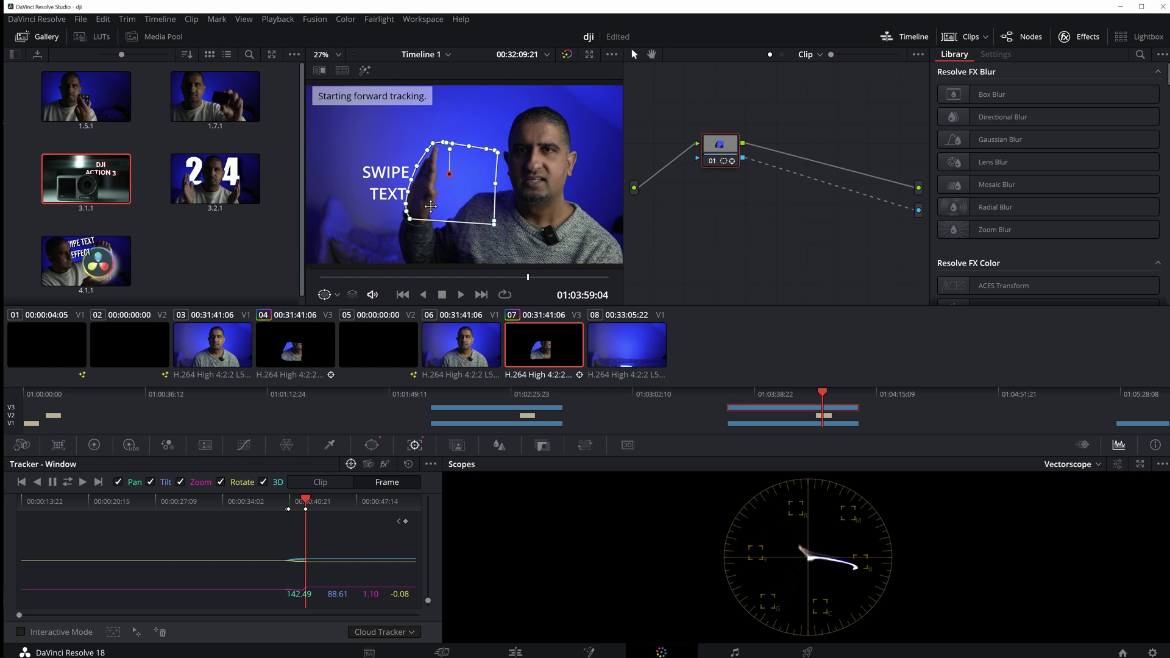
pyautogui.moveTo(430, 207); pyautogui.dragTo(426, 209)
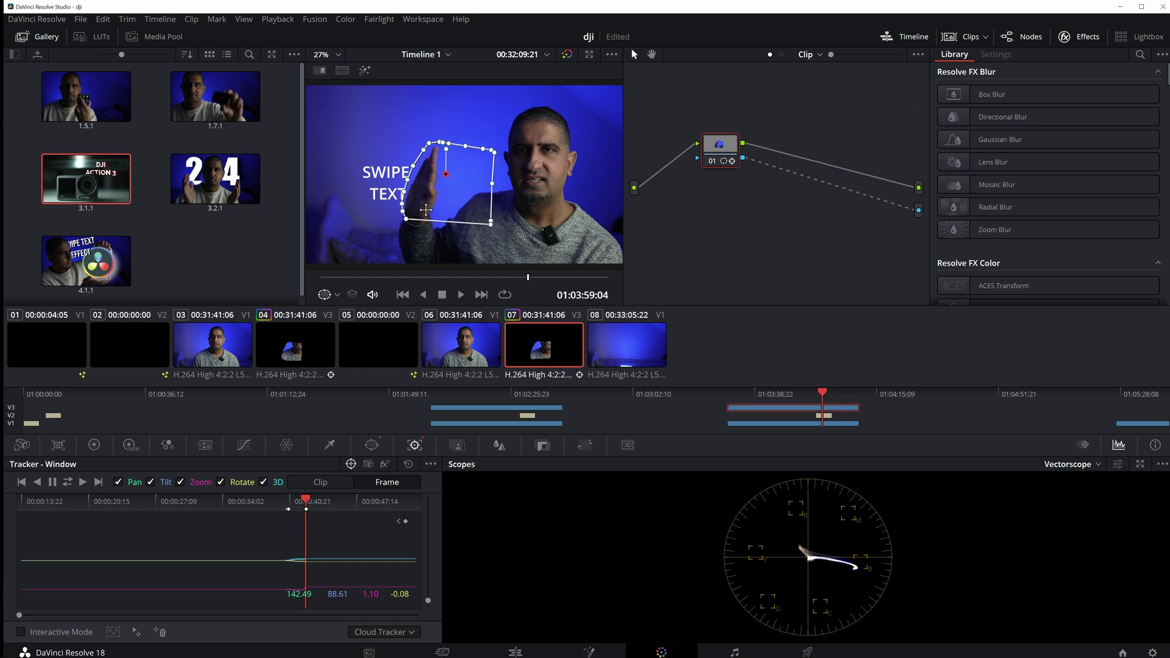
pyautogui.click(97, 483)
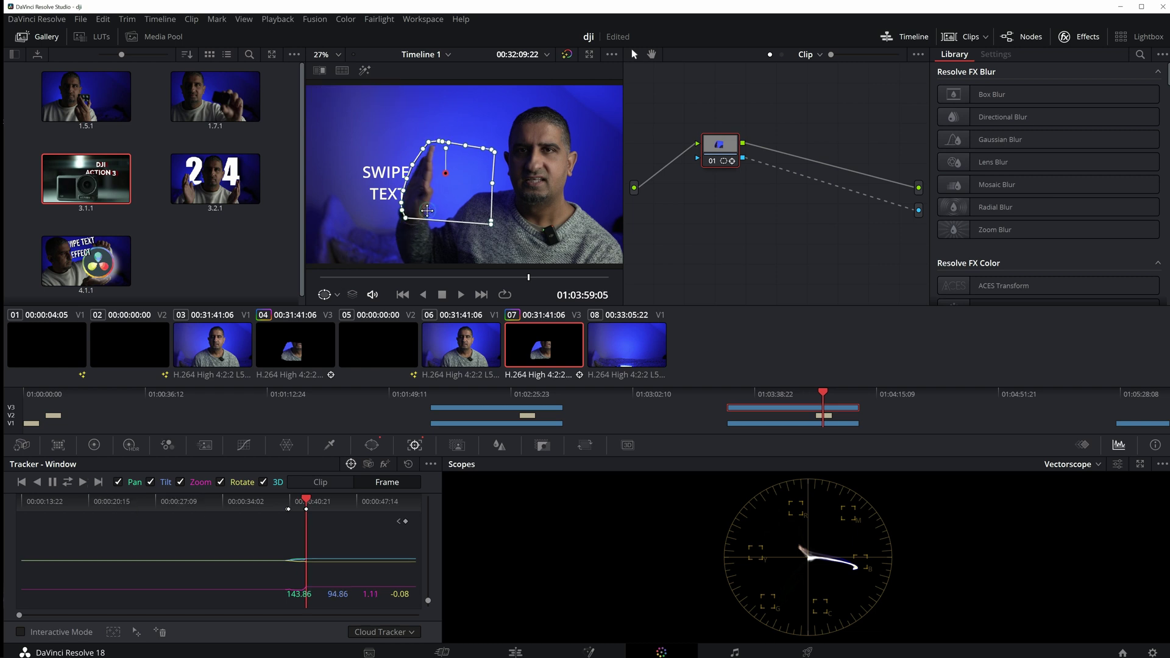
pyautogui.moveTo(427, 210); pyautogui.dragTo(424, 211)
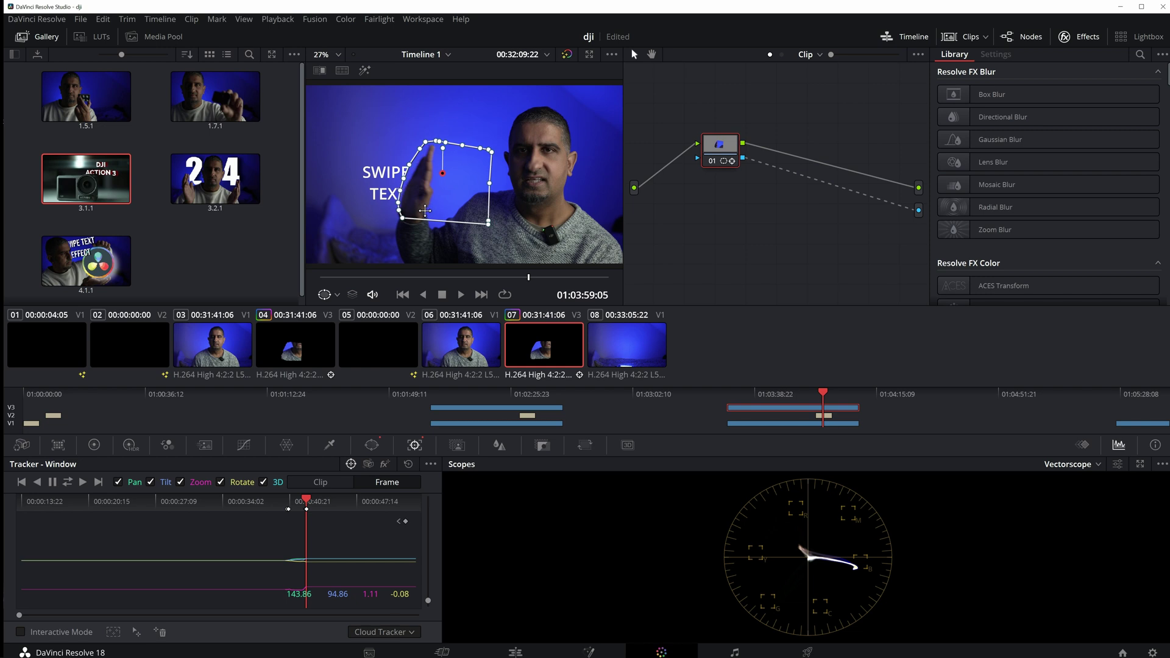
pyautogui.click(99, 482)
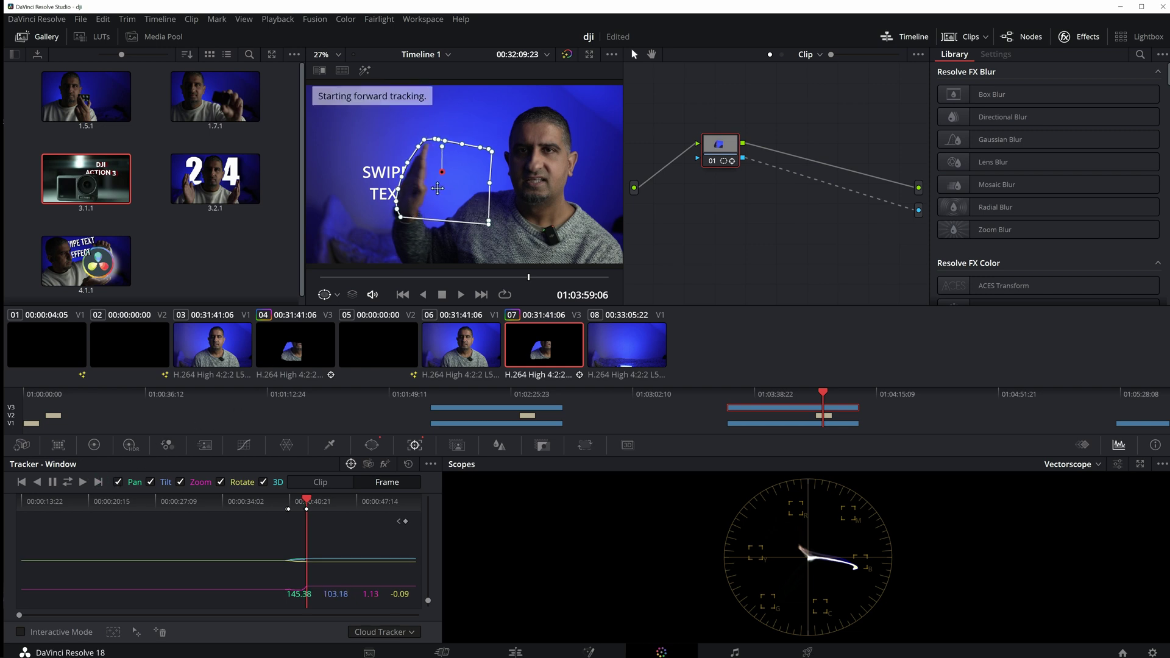
# Keep moving the mask with the hand as it covers the title, tracking frame by frame from 01:03:59:06 to 01:03:59:09.
pyautogui.moveTo(439, 189); pyautogui.dragTo(435, 188)
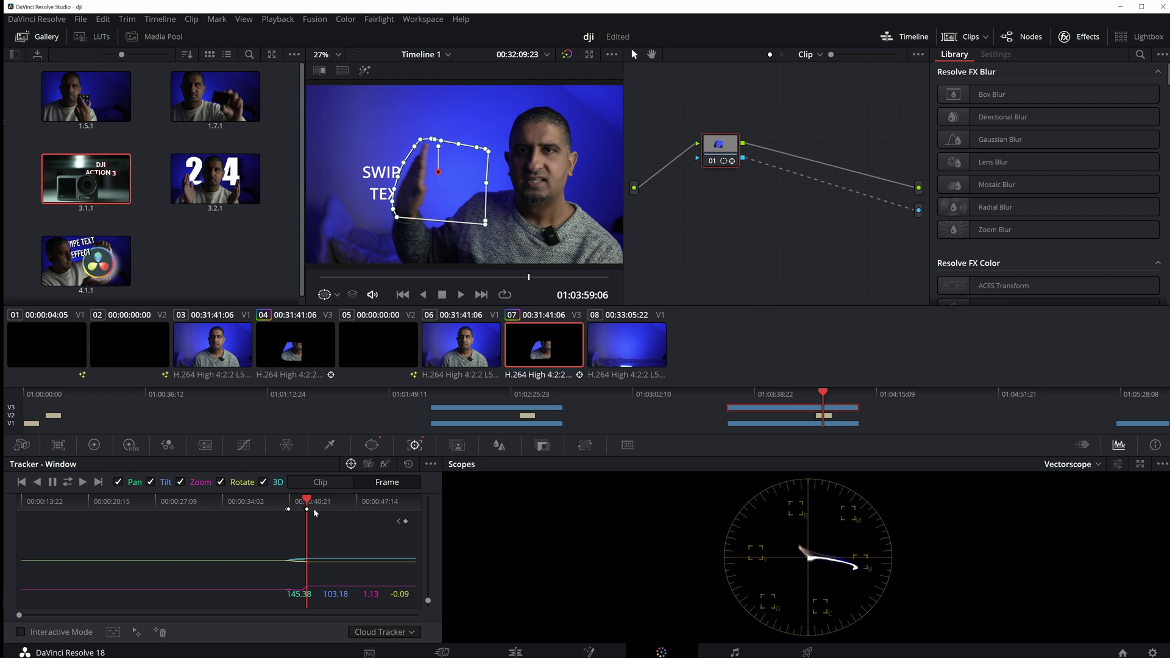
pyautogui.click(100, 482)
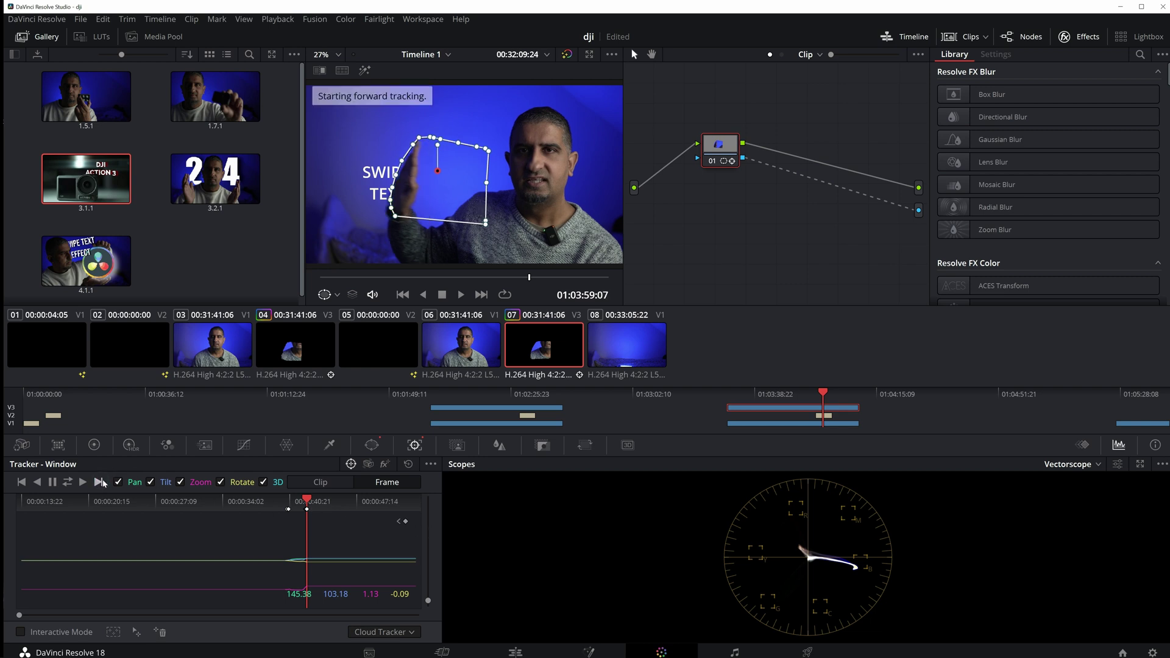
pyautogui.moveTo(439, 195); pyautogui.dragTo(436, 195)
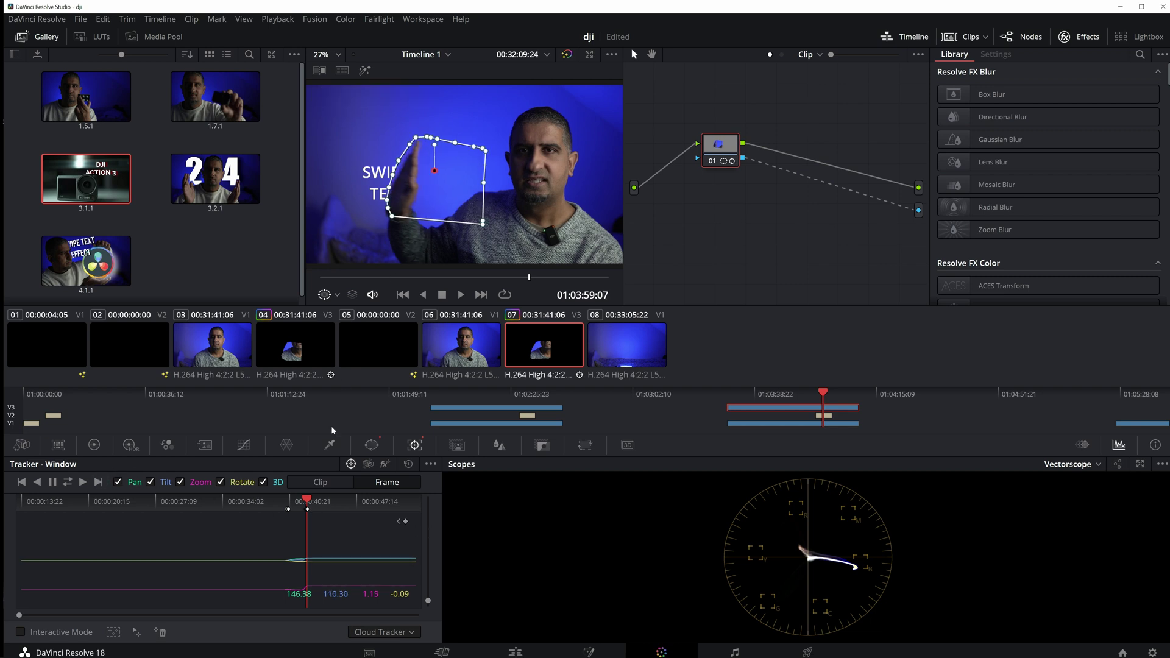
pyautogui.click(99, 482)
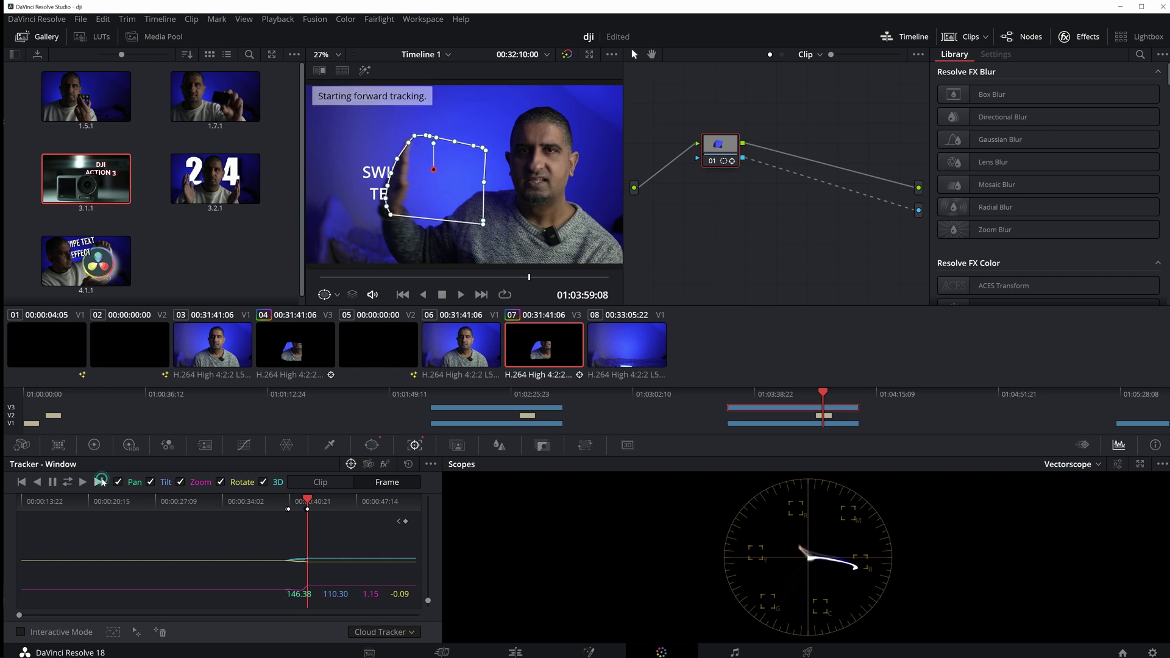
pyautogui.moveTo(428, 199); pyautogui.dragTo(423, 201)
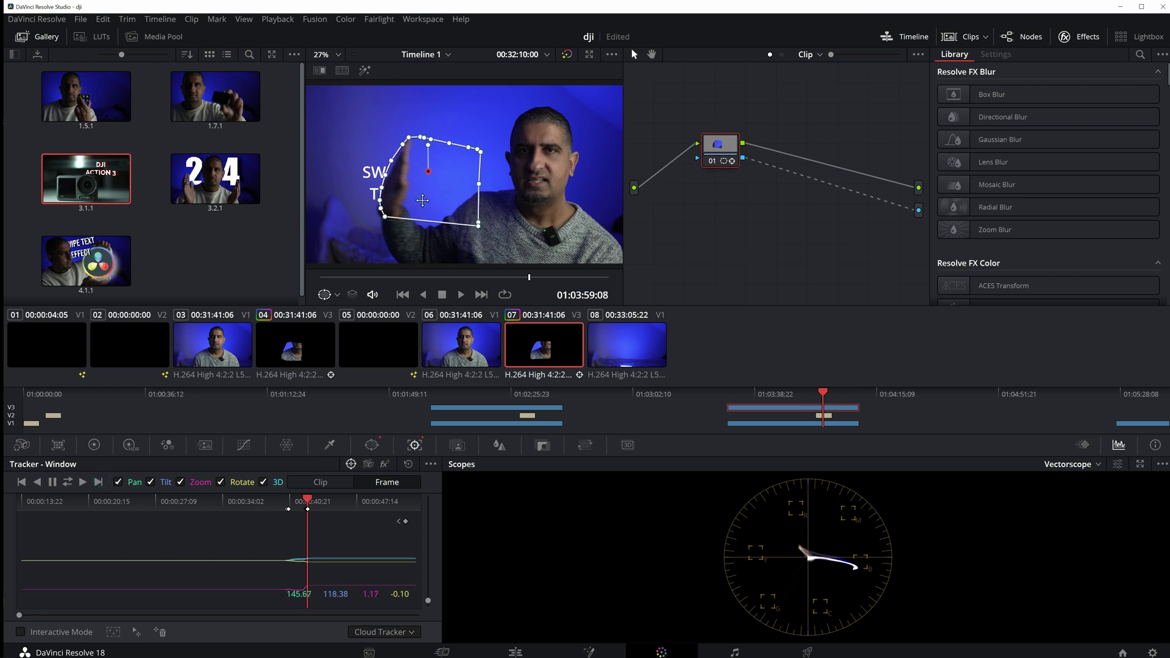
pyautogui.click(98, 482)
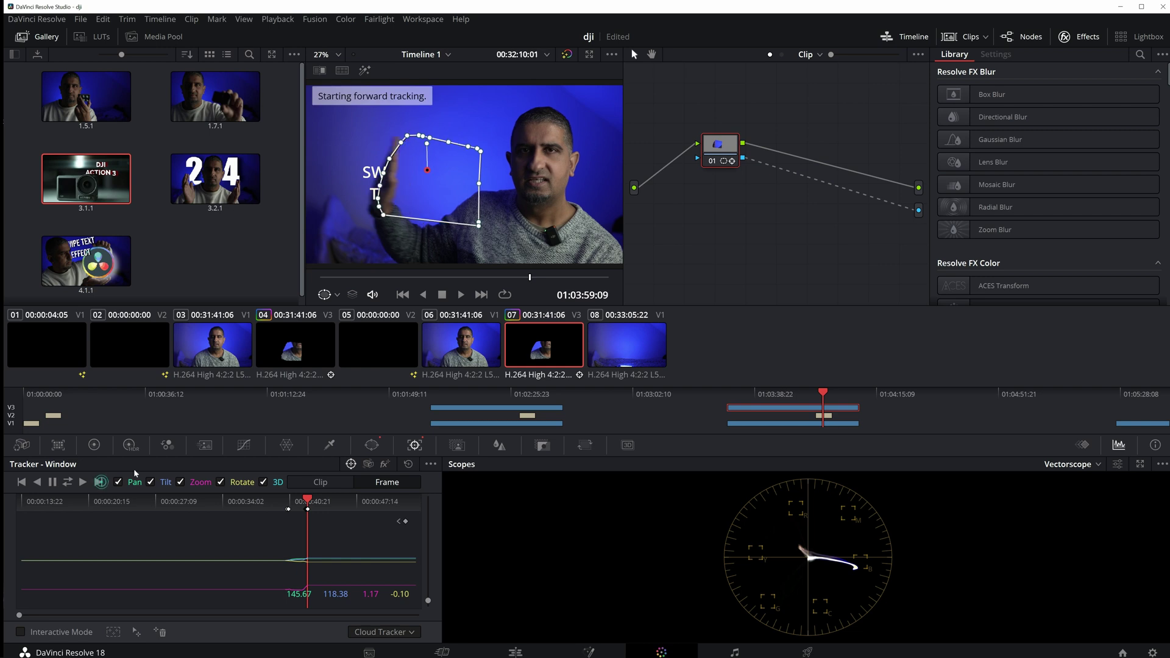
# Reposition the mask along the hand and track it forward to 01:03:59:11, past the title, and save the project.
pyautogui.moveTo(411, 206); pyautogui.dragTo(406, 206)
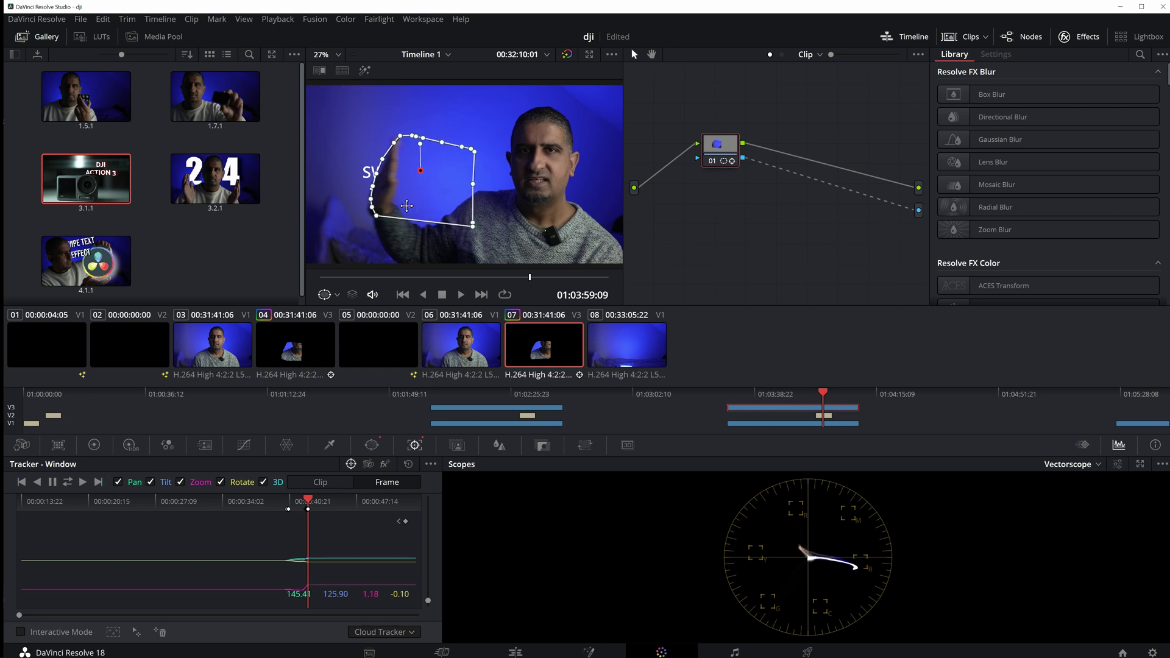
pyautogui.click(99, 482)
pyautogui.moveTo(404, 202); pyautogui.dragTo(398, 202)
pyautogui.click(98, 482)
pyautogui.moveTo(407, 199); pyautogui.dragTo(399, 197)
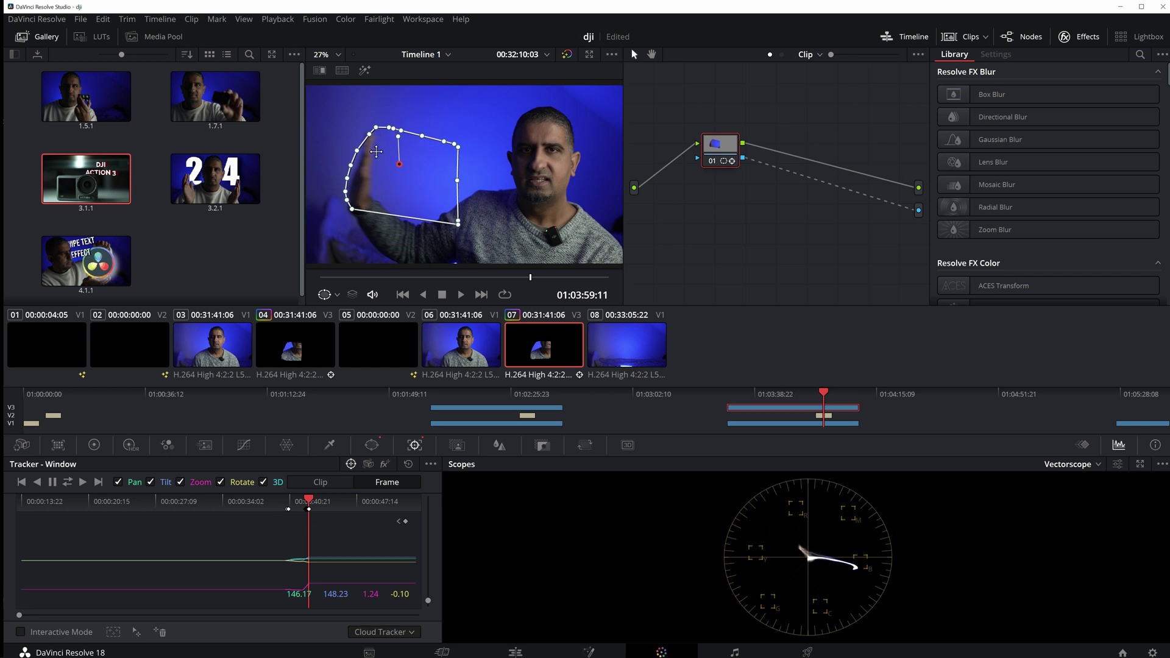
pyautogui.hotkey('ctrl', 's')
# Return to the Edit page and play back the swipe effect from the start of the title at 01:03:57:03.
pyautogui.click(516, 652)
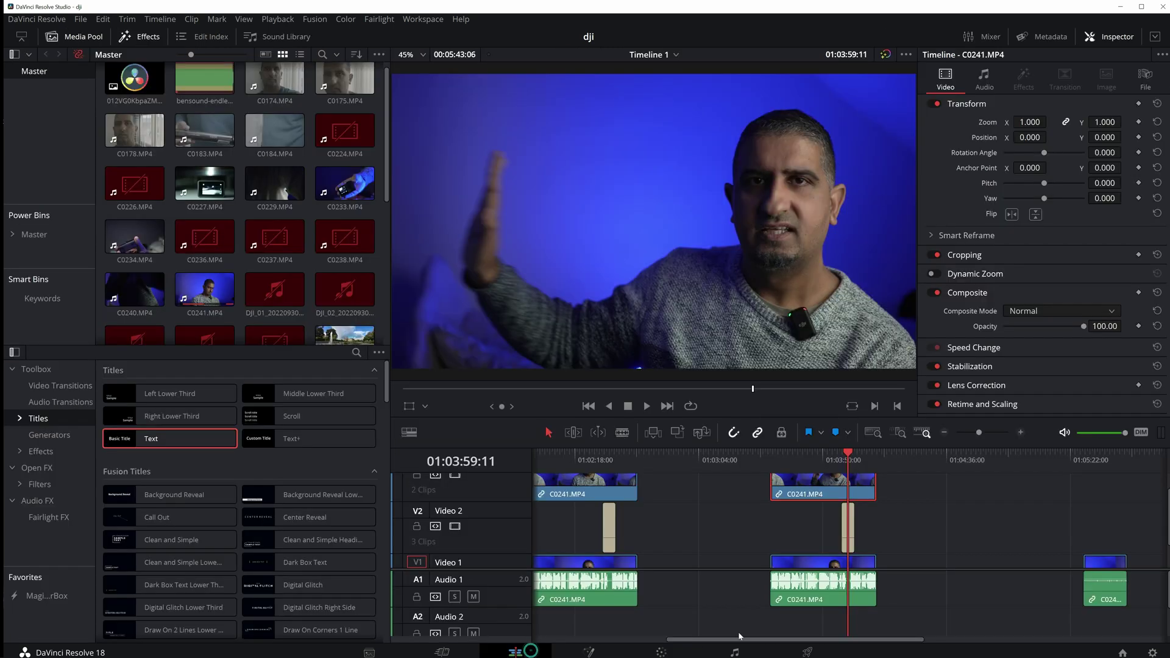
pyautogui.click(841, 459)
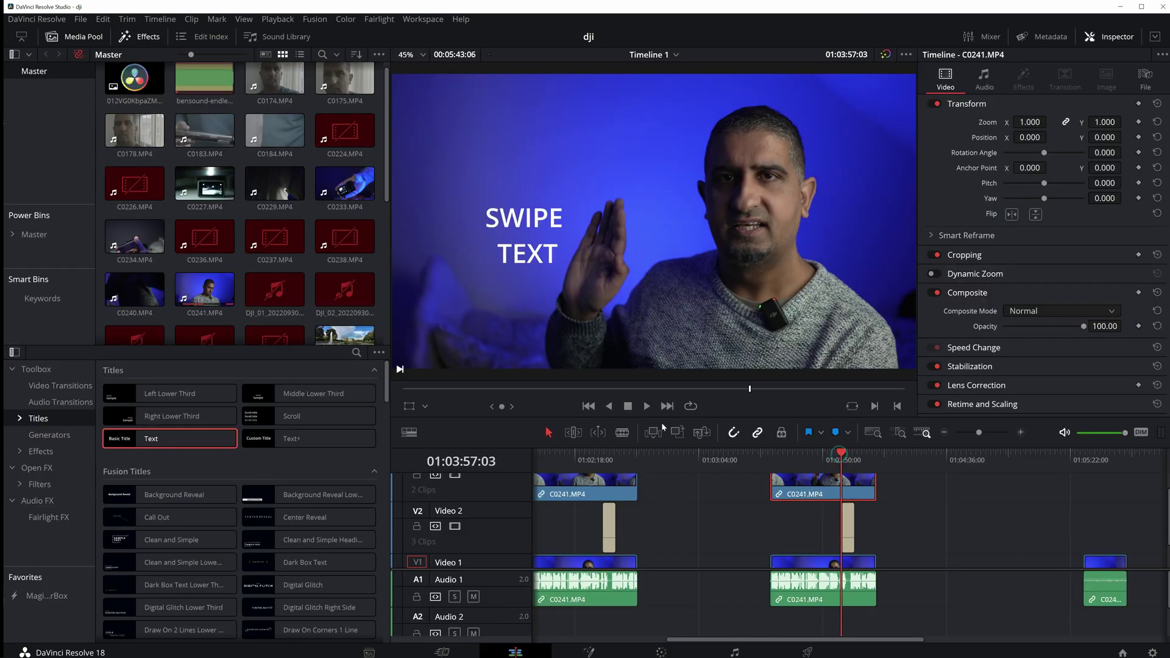
pyautogui.click(648, 408)
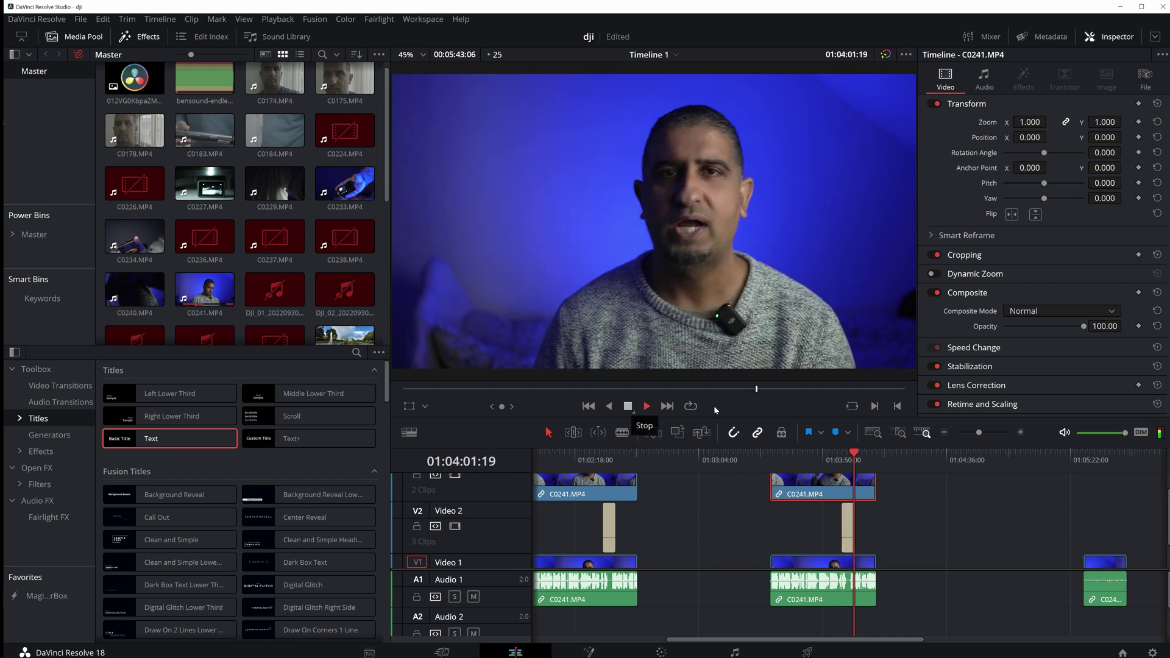
pyautogui.click(838, 457)
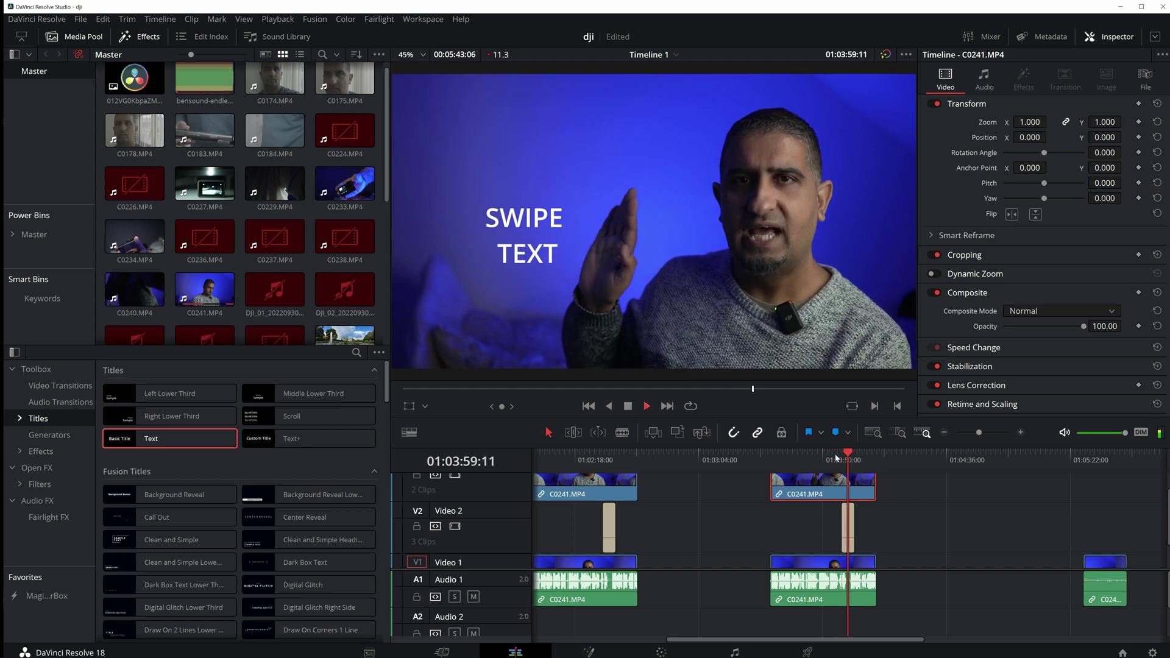
pyautogui.click(628, 406)
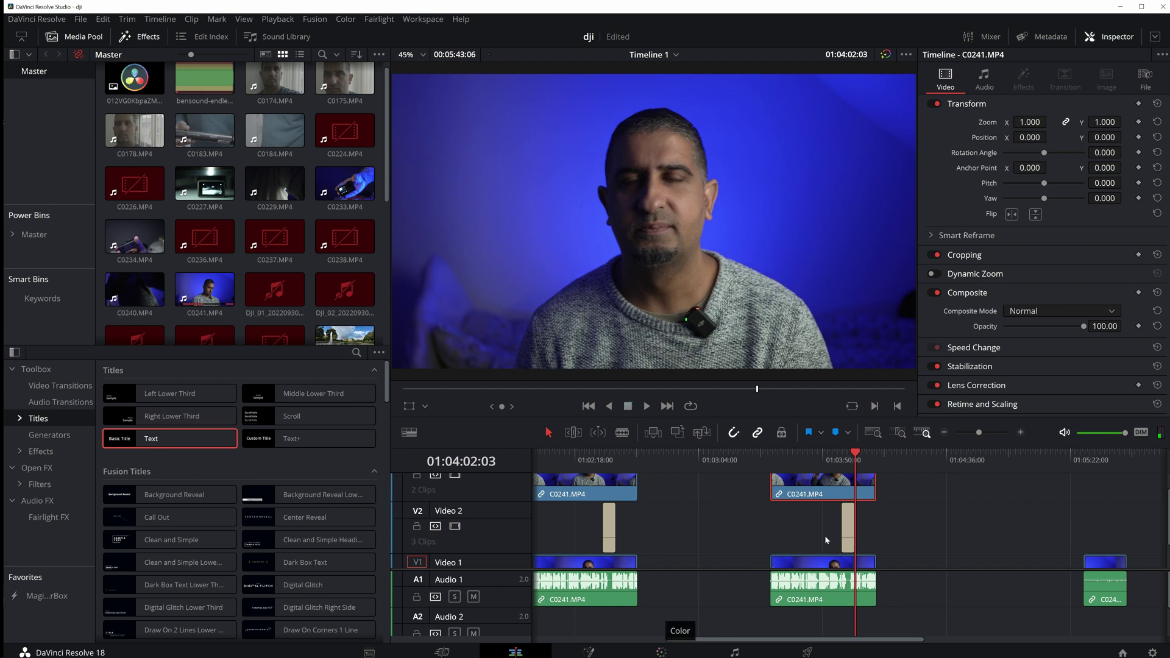
pyautogui.click(661, 652)
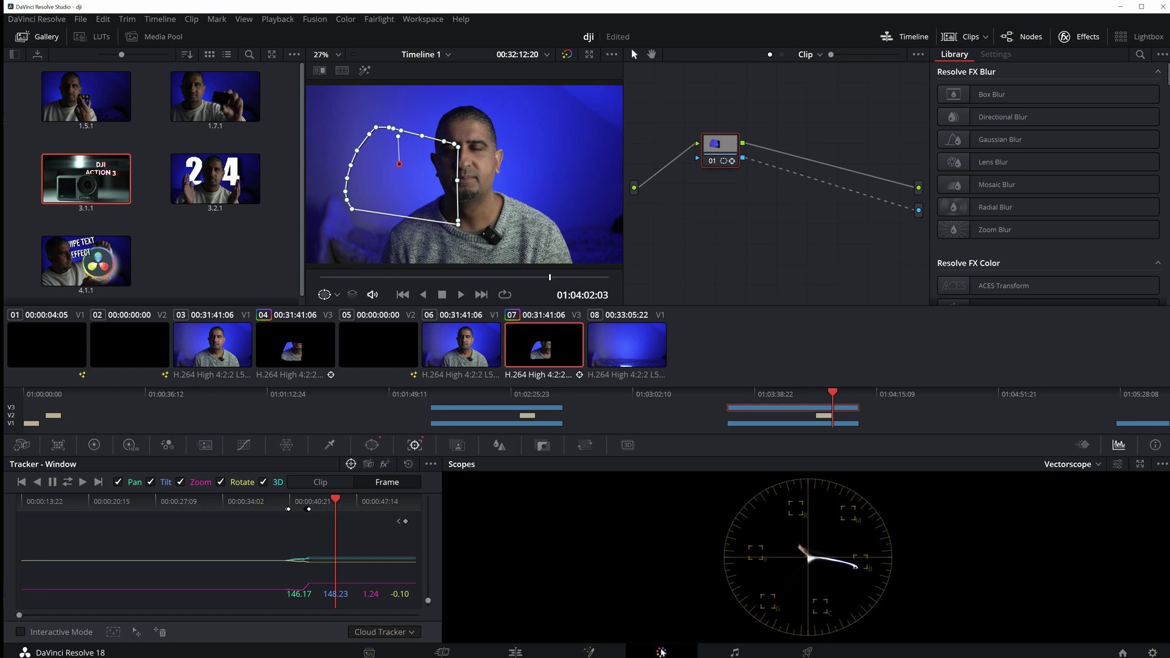
pyautogui.click(516, 653)
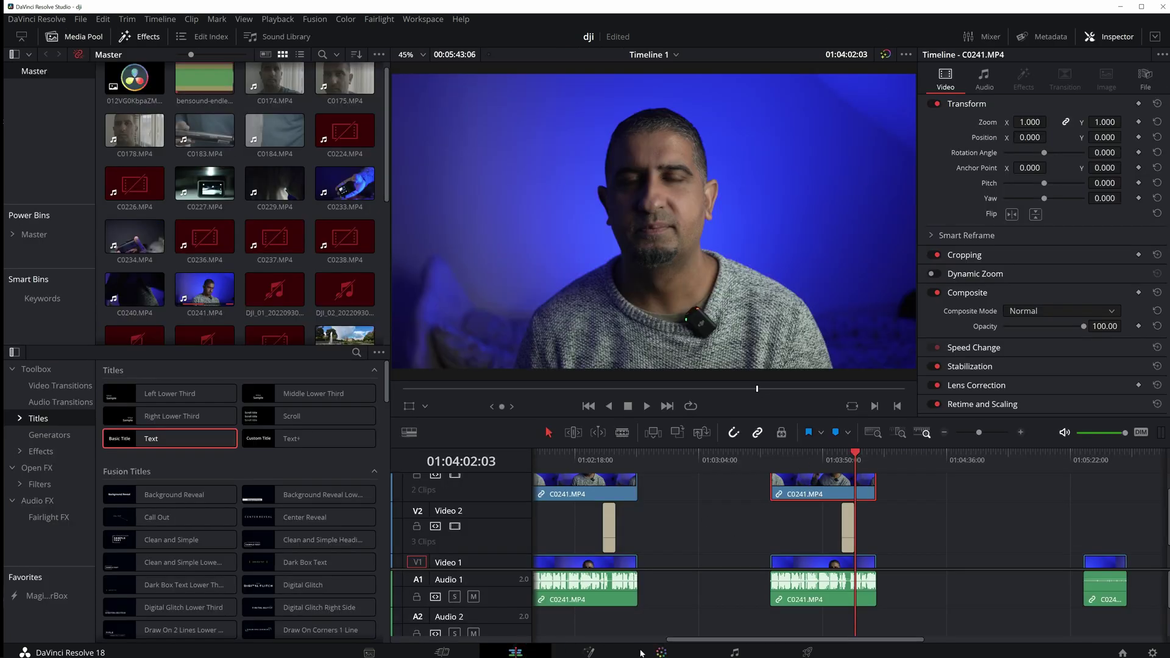
pyautogui.click(661, 652)
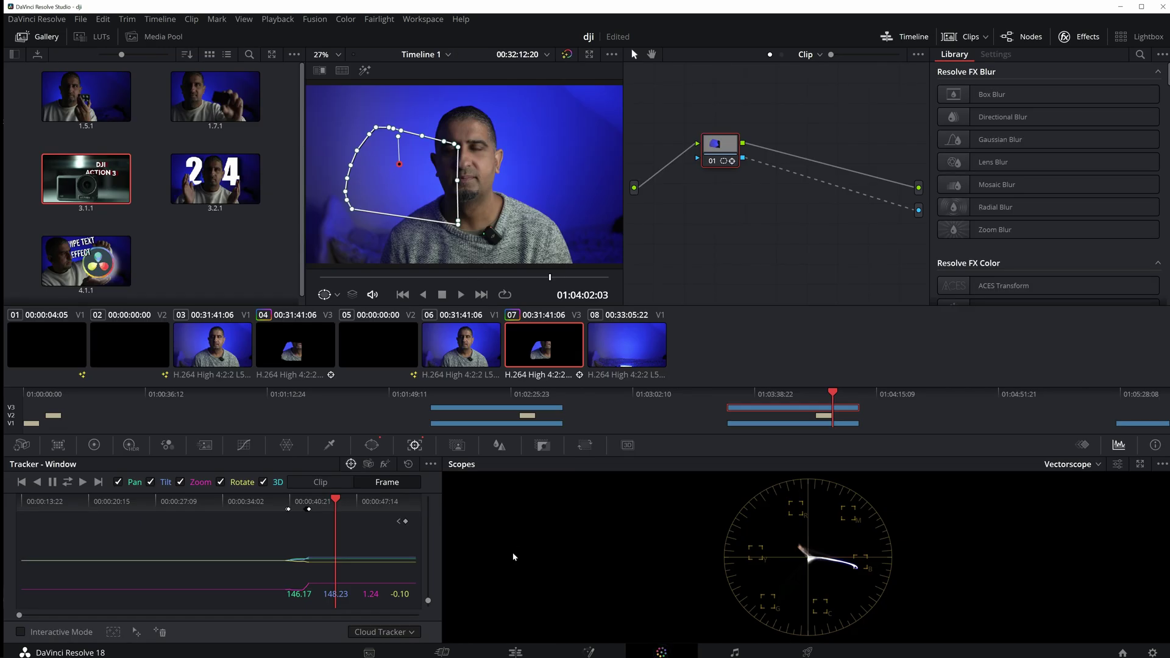
pyautogui.click(512, 651)
# Set the SWIPE TEXT title's font family to Open Sans Condensed and play back the swipe from 01:03:57:03.
pyautogui.click(840, 461)
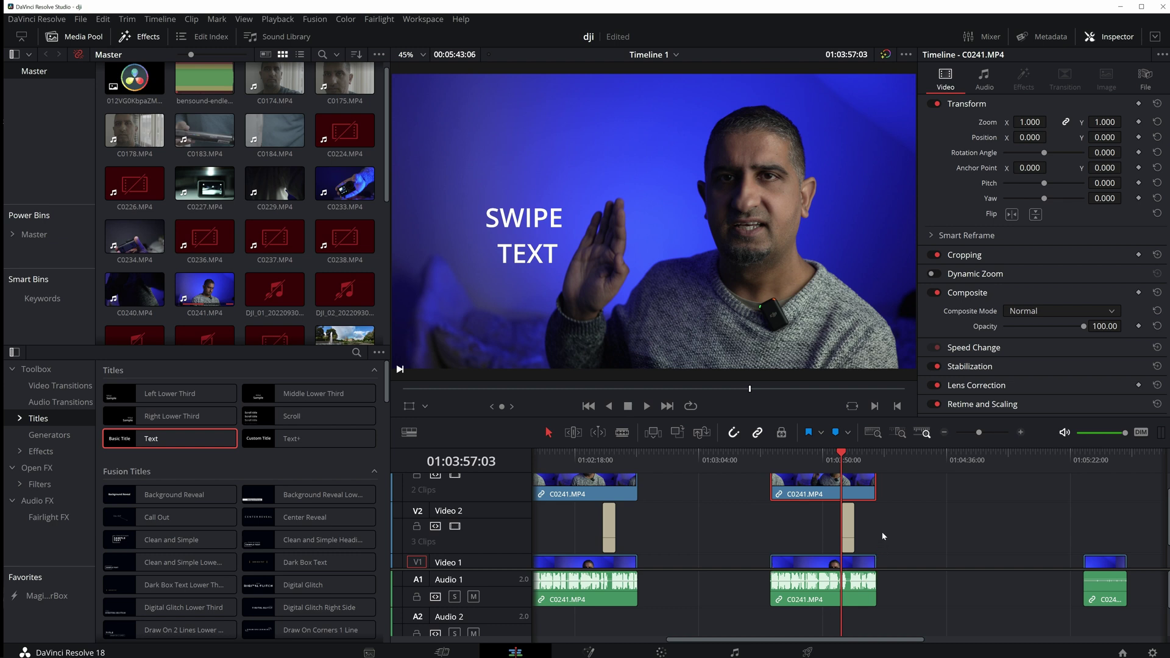
pyautogui.click(849, 531)
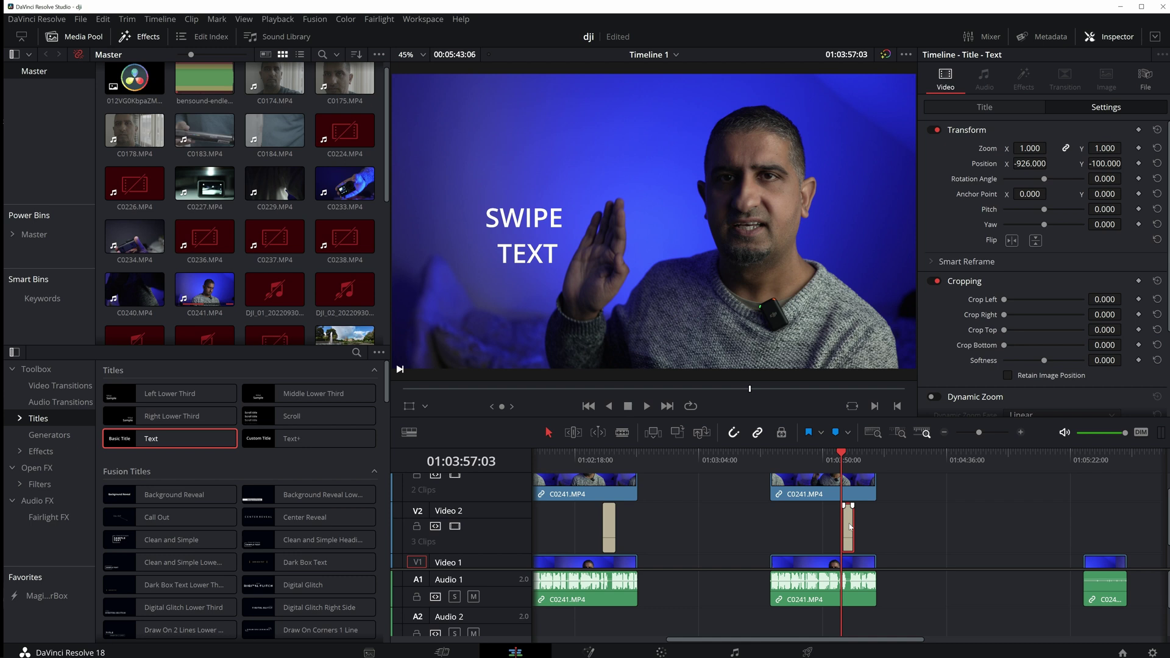
pyautogui.click(986, 108)
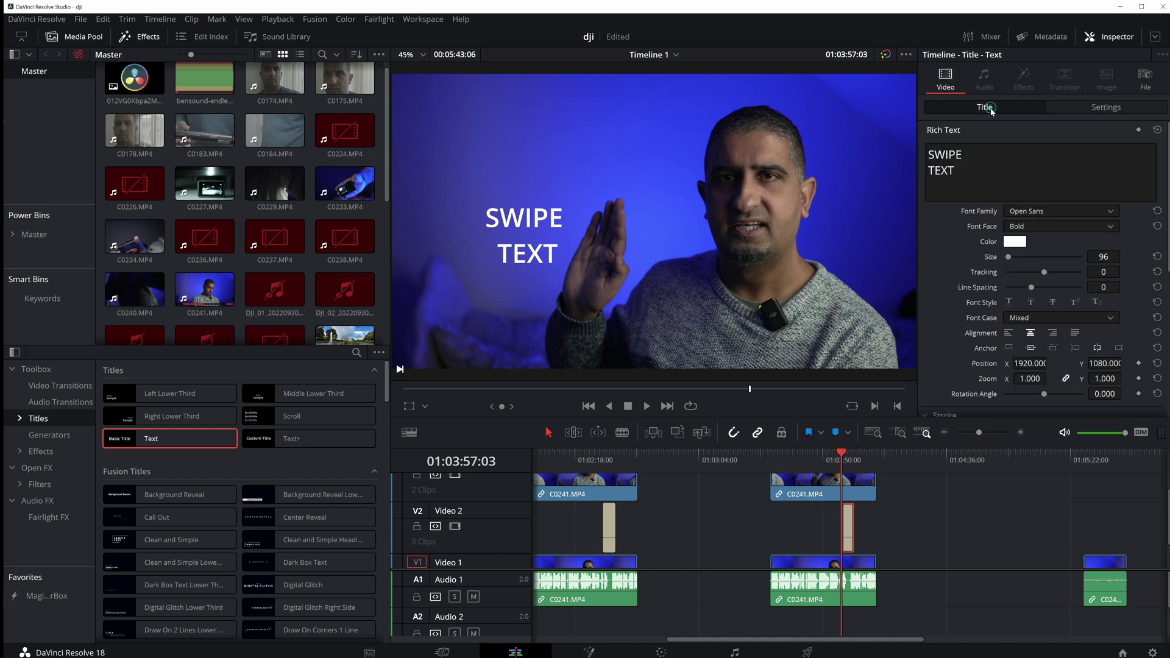
pyautogui.click(1058, 213)
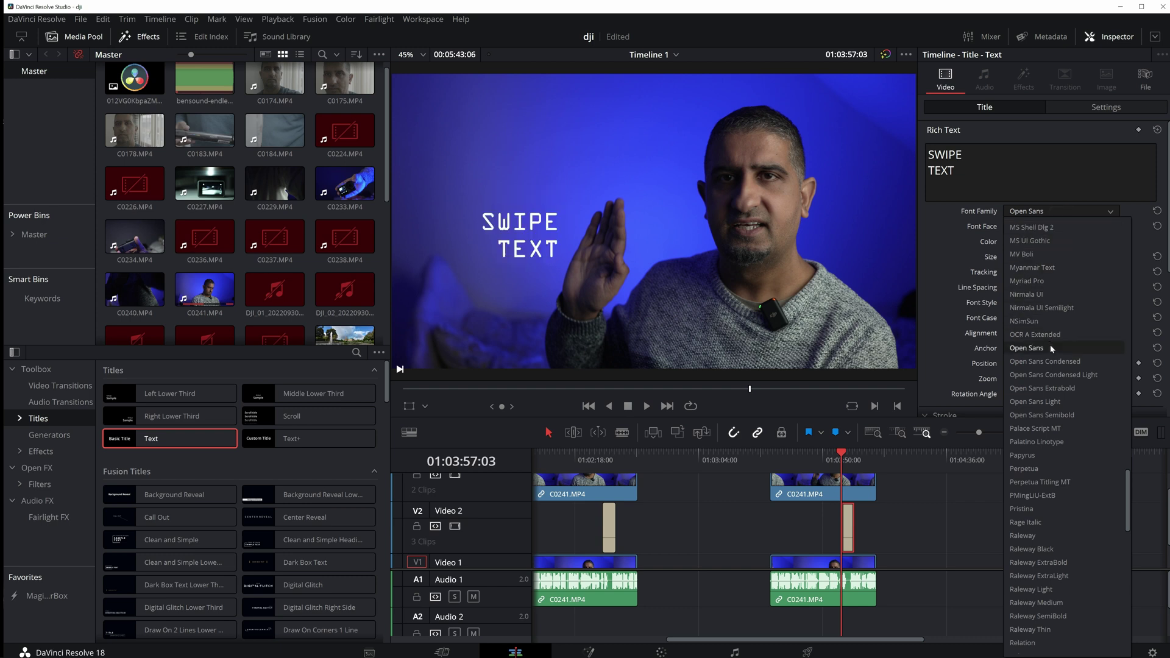
pyautogui.click(1051, 365)
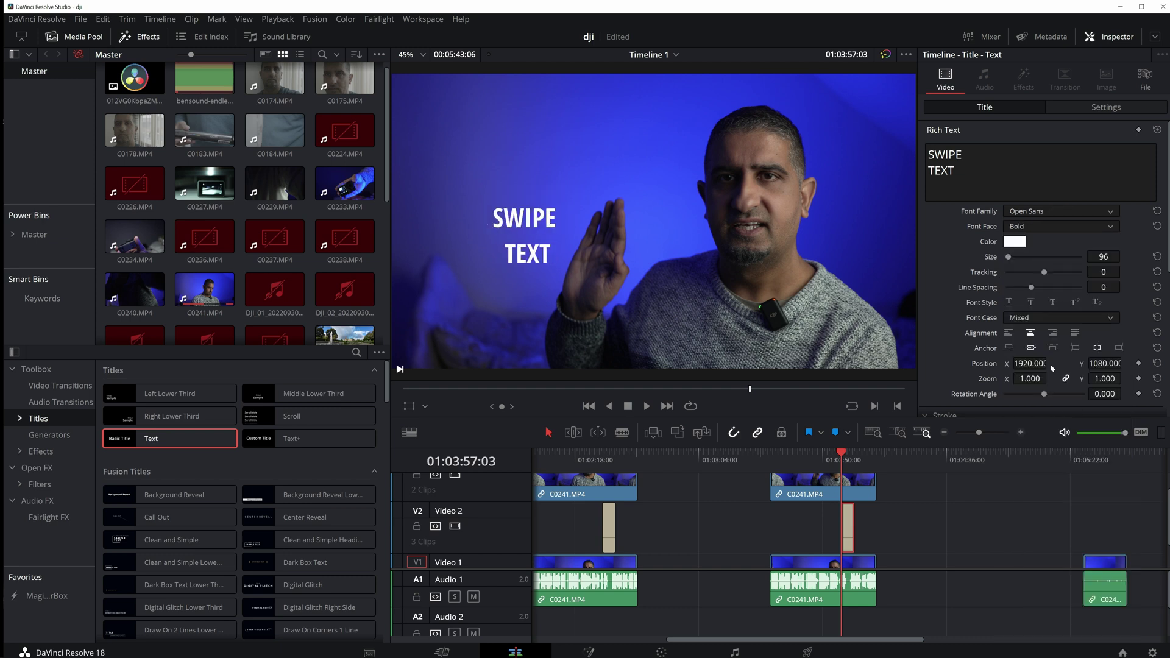
pyautogui.click(639, 411)
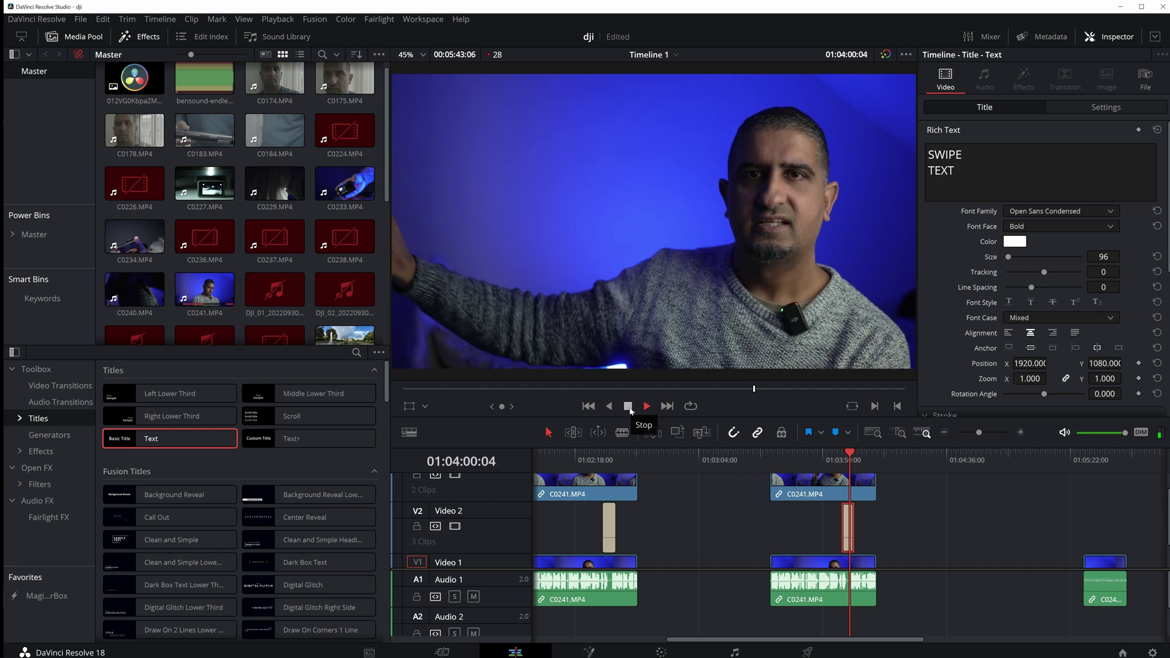
pyautogui.click(629, 407)
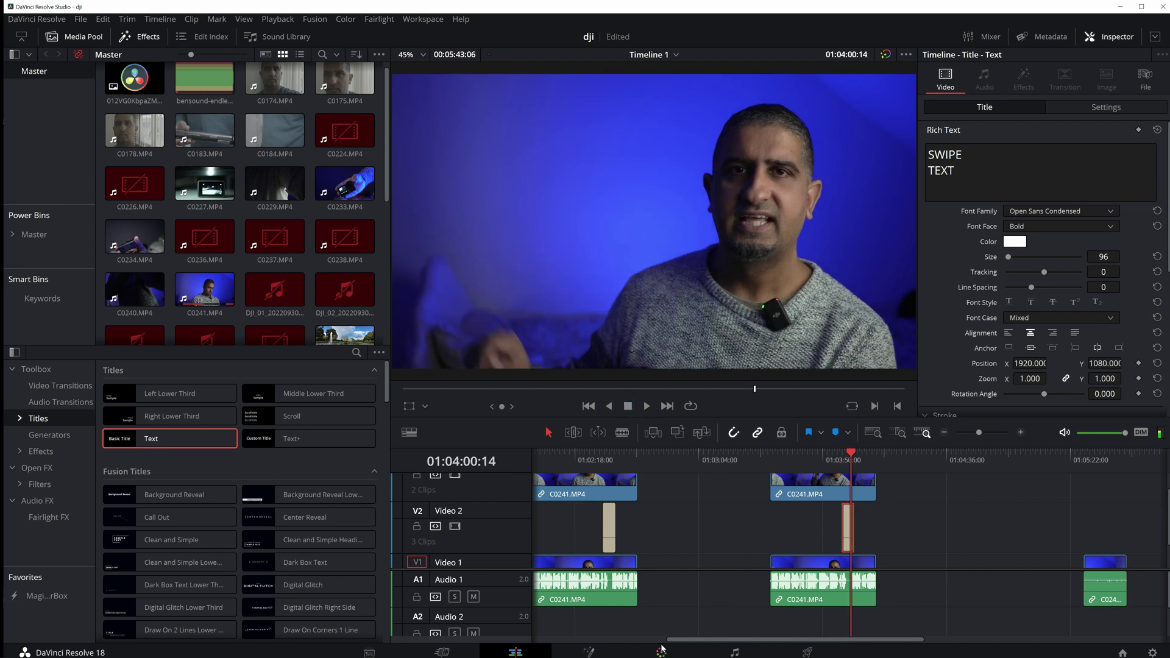